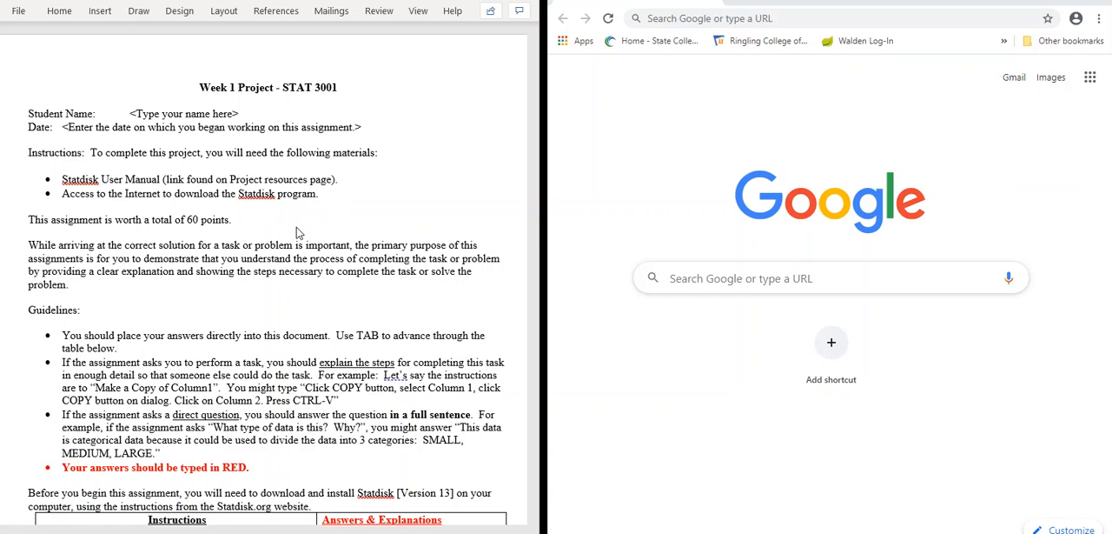
Step: Read through the Week 1 Project instructions, guidelines and the first tasks in the Instructions table
scroll(296, 227, down, 3)
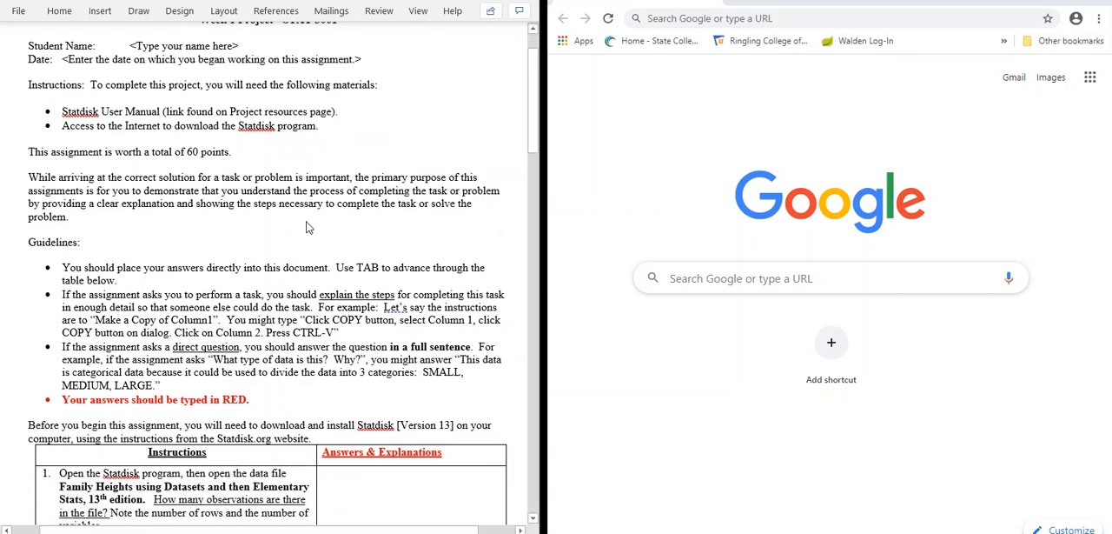
scroll(307, 228, up, 2)
scroll(307, 228, up, 1)
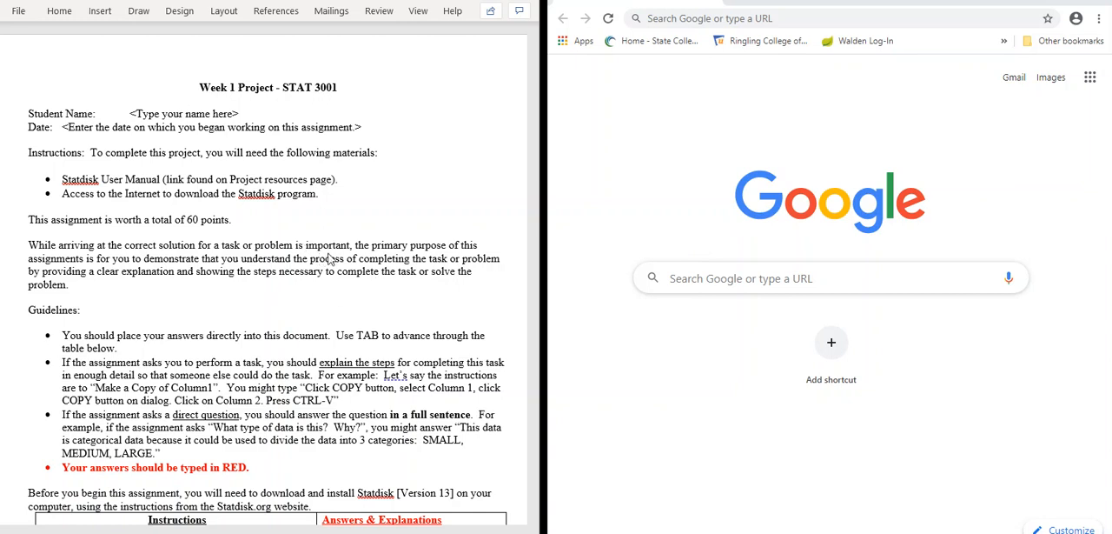
scroll(334, 261, down, 3)
scroll(326, 217, down, 3)
scroll(319, 196, up, 2)
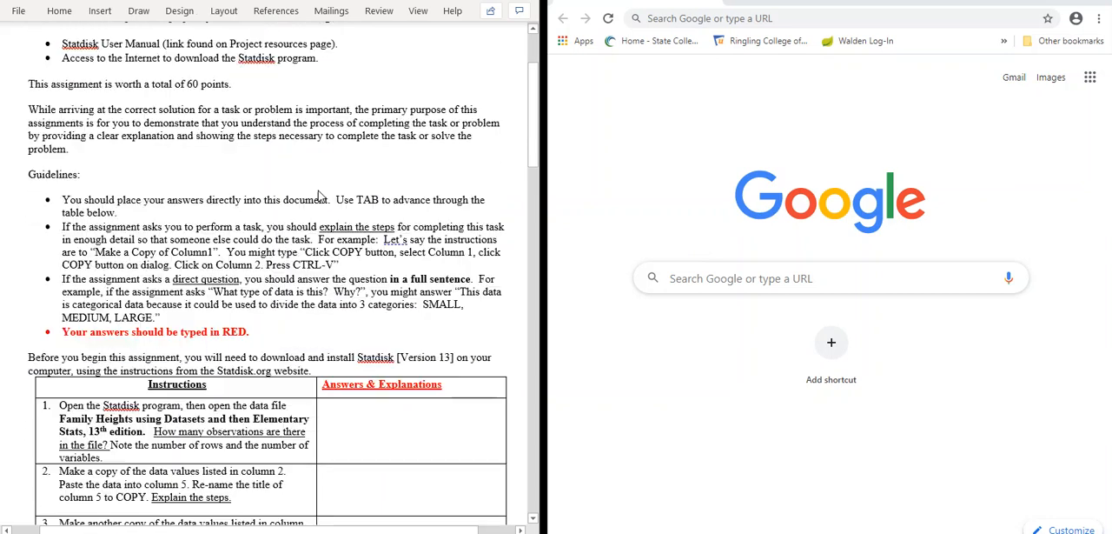
scroll(319, 196, down, 2)
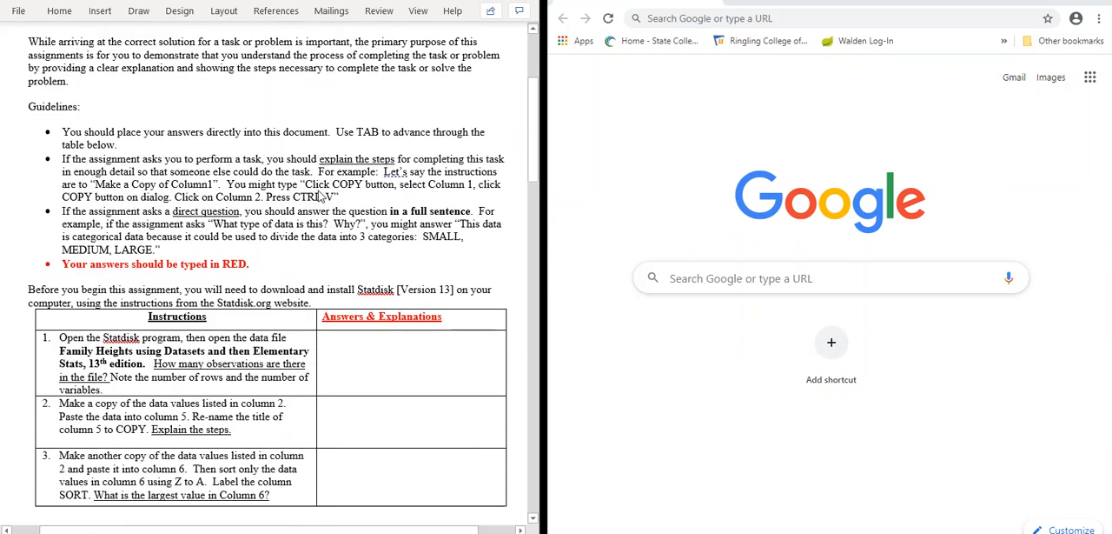
scroll(320, 196, down, 2)
scroll(320, 196, down, 4)
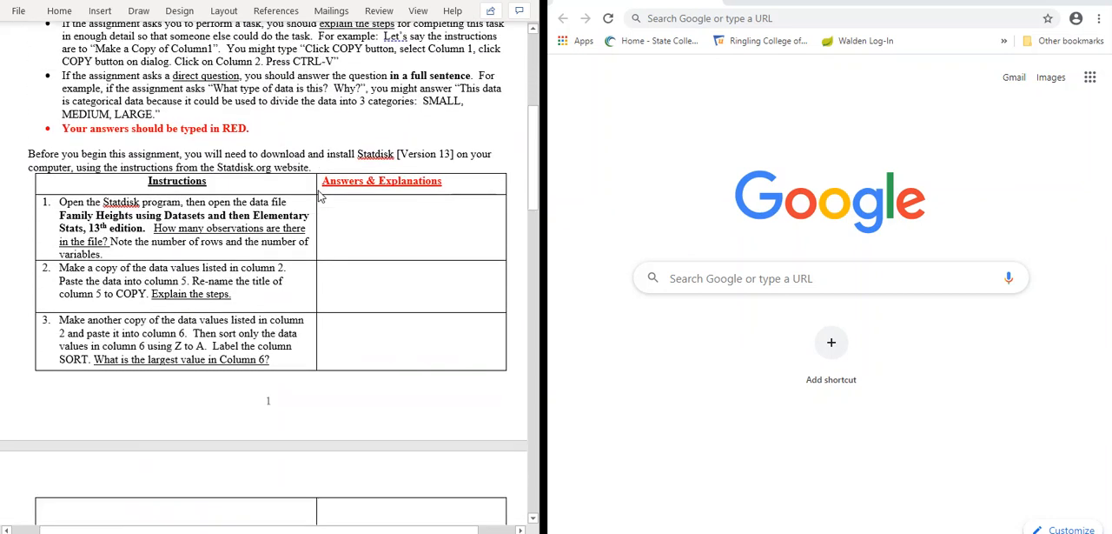
scroll(319, 197, down, 1)
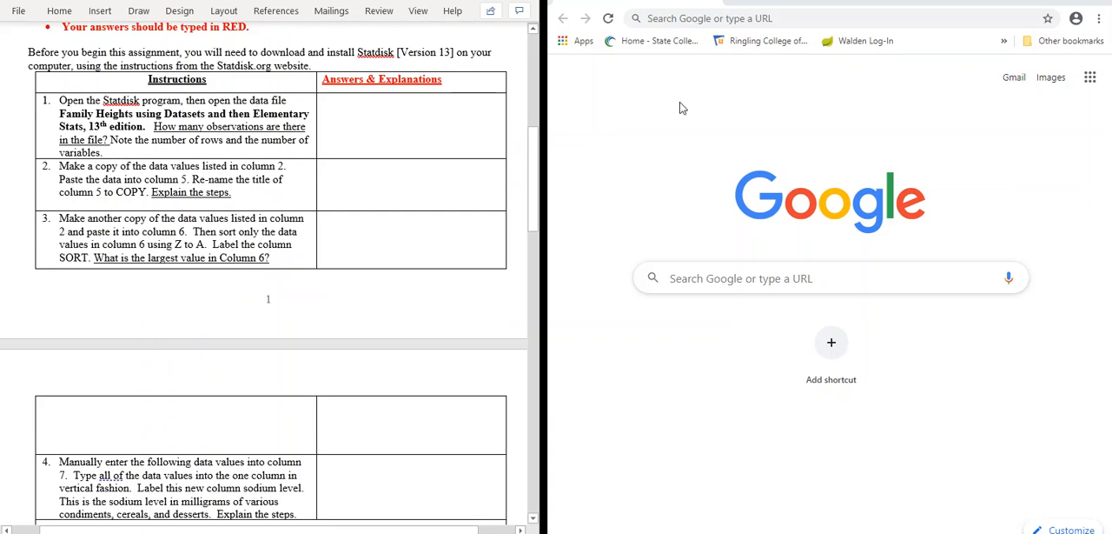
click(827, 20)
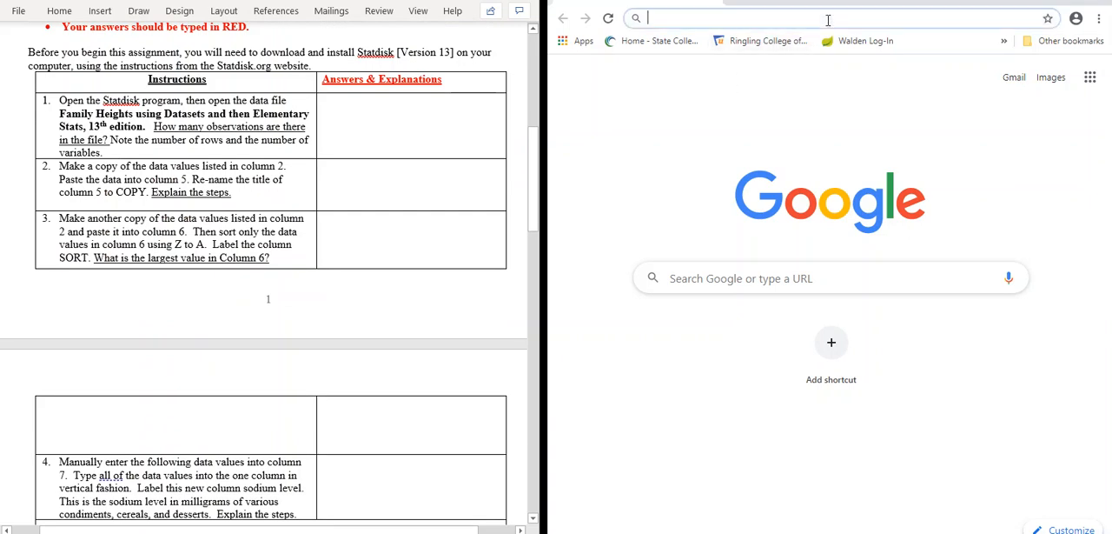
text(statdisk)
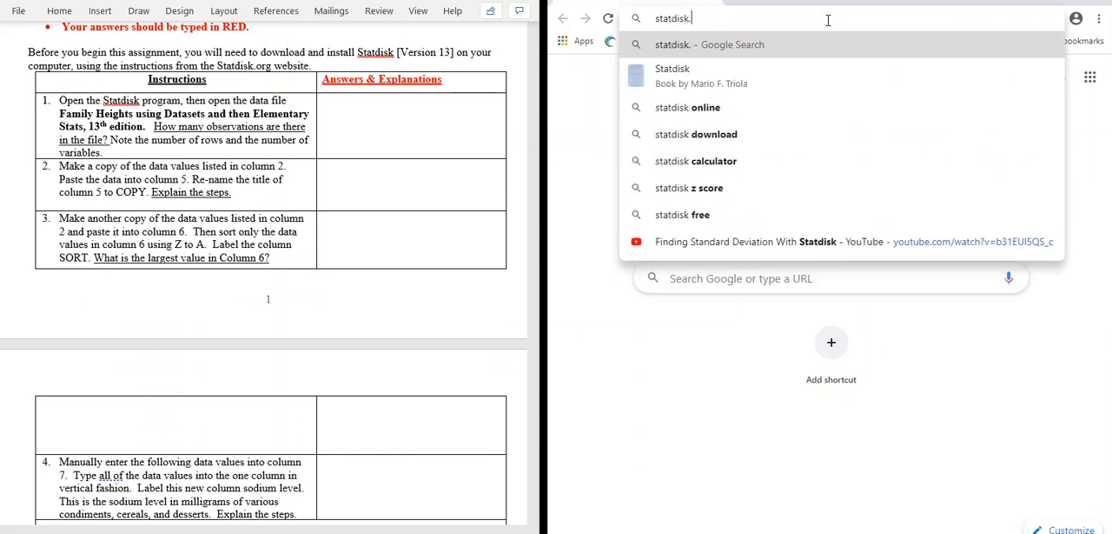
text(.org)
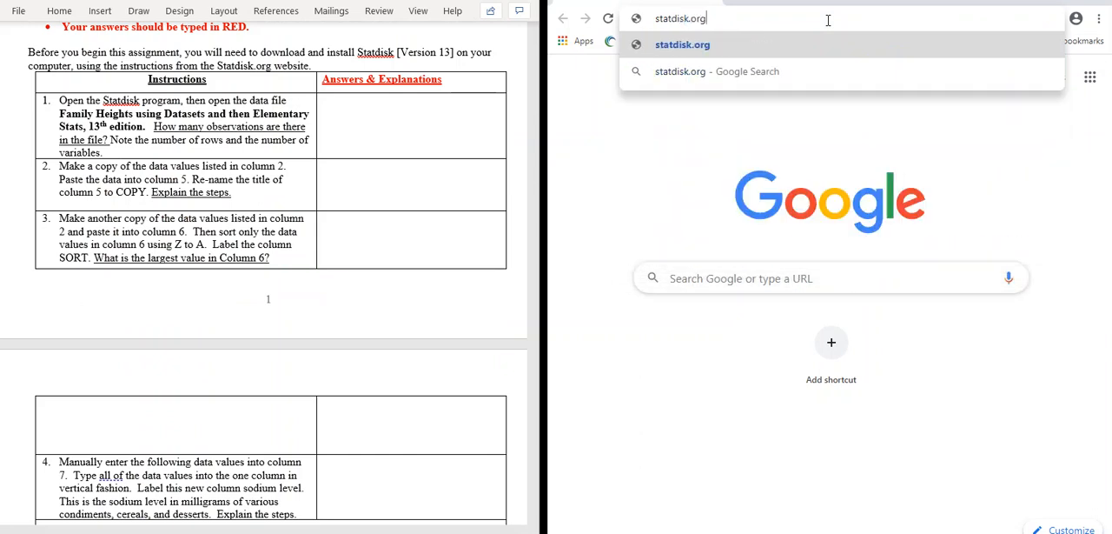
key(BackSpace)
key(BackSpace)
key(BackSpace)
key(BackSpace)
key(BackSpace)
key(BackSpace)
key(BackSpace)
key(BackSpace)
key(BackSpace)
key(BackSpace)
key(BackSpace)
key(BackSpace)
text(www.statdi)
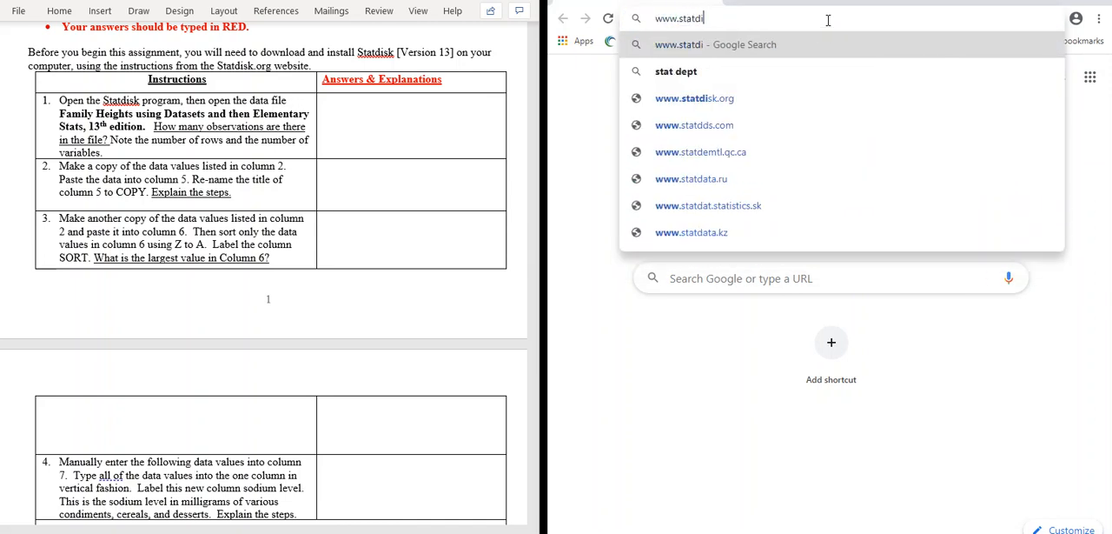
text(sk.org)
key(Return)
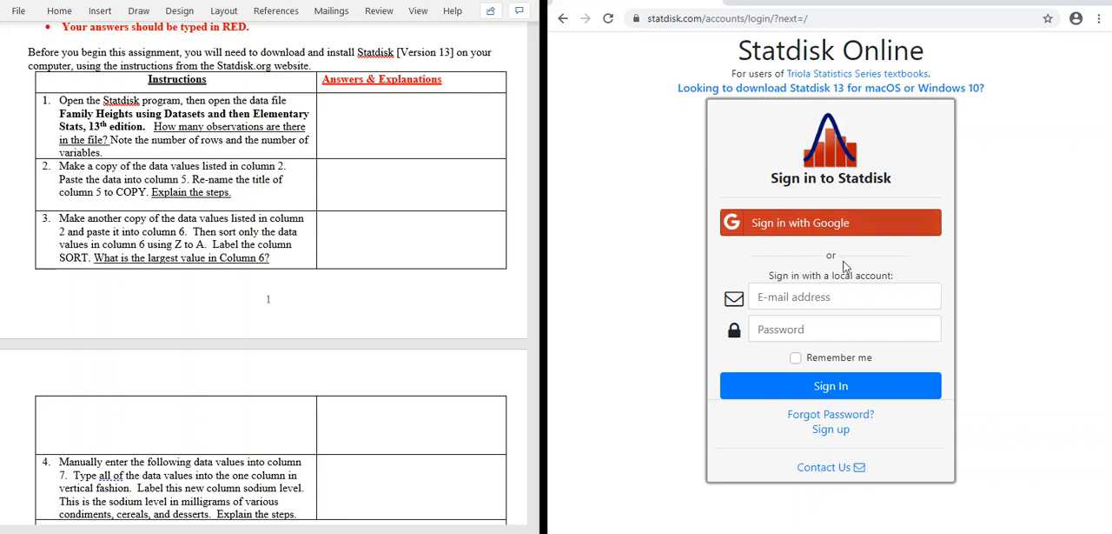
Step: Sign in to Statdisk with the local account's e-mail address and password, with Remember me enabled
click(843, 298)
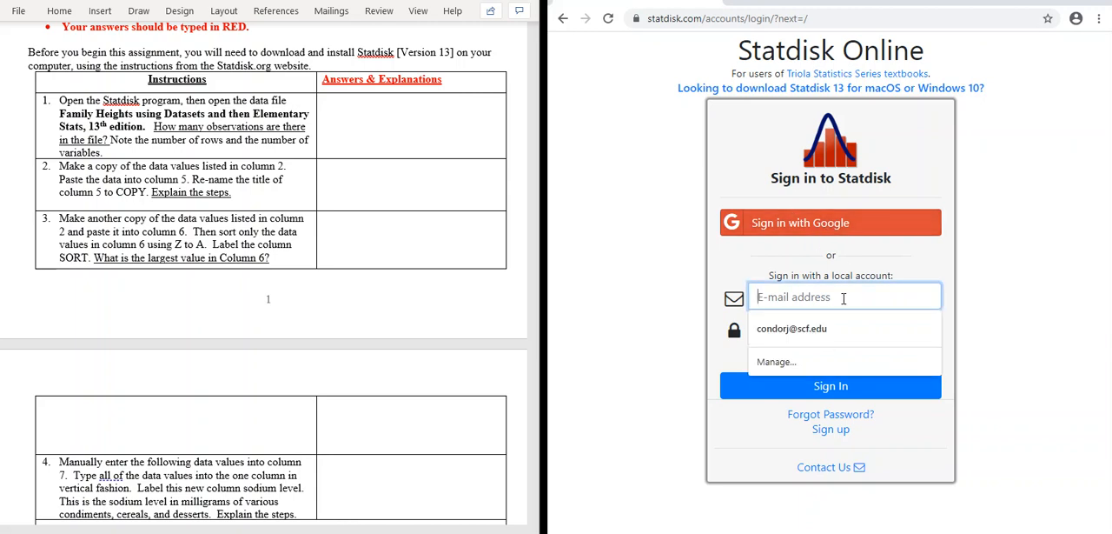
click(806, 330)
click(822, 329)
text(•••••••)
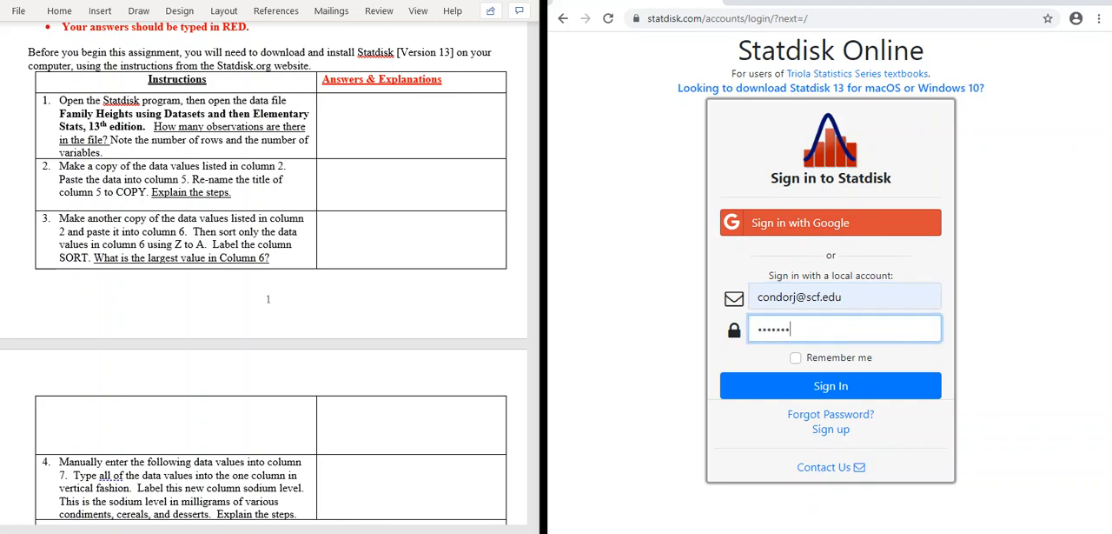
text(••)
click(795, 357)
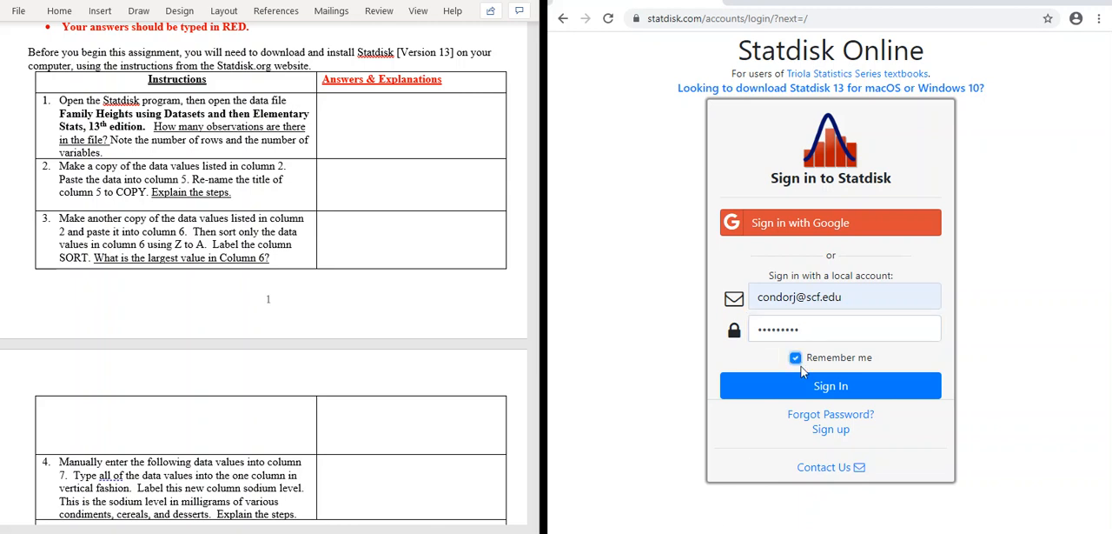
click(817, 388)
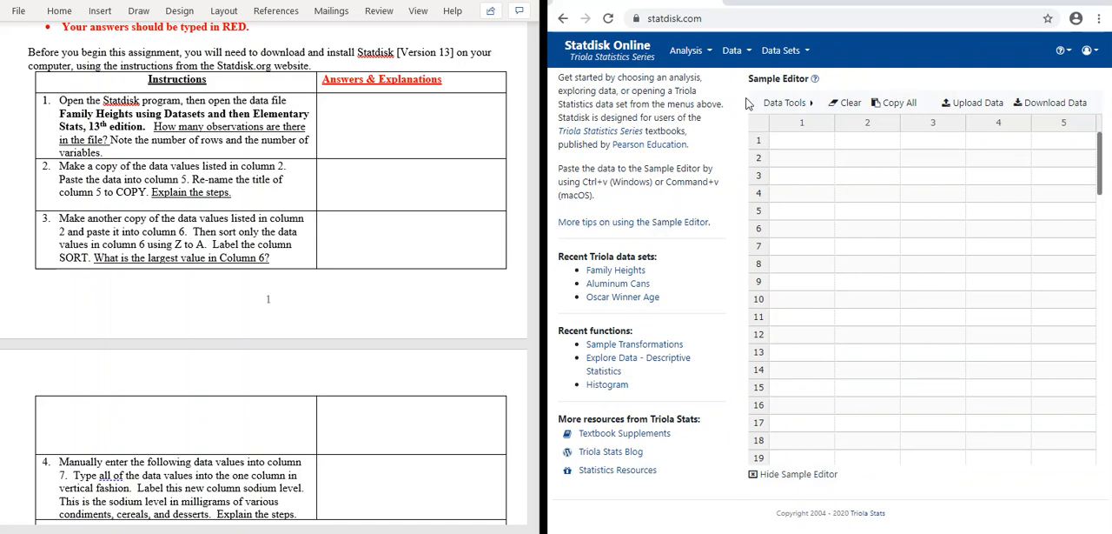
Step: Load the 5 Family Heights data set from Elementary Statistics 13th Edition into the Sample Editor
click(878, 14)
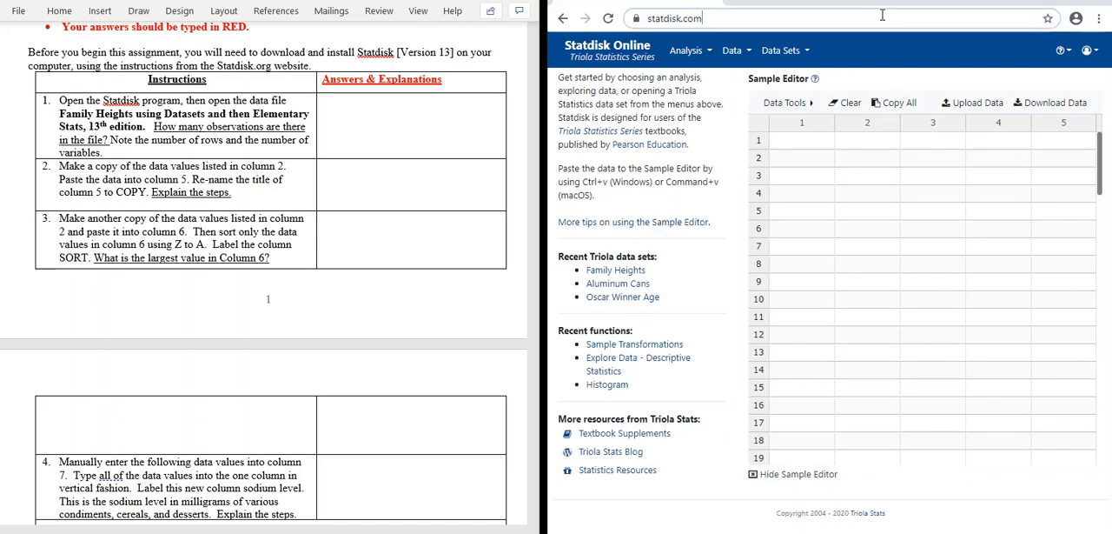
click(879, 14)
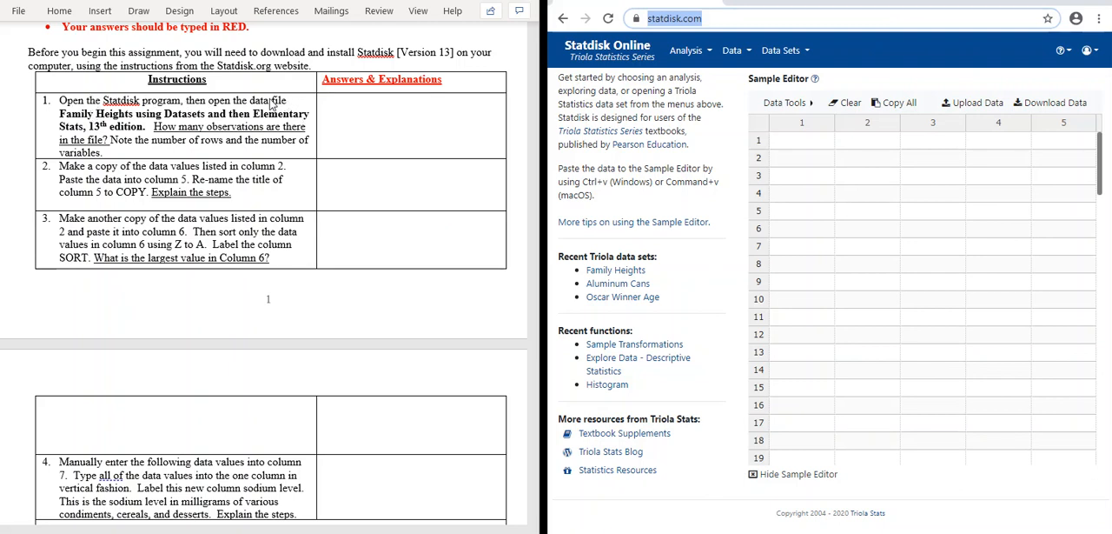
click(806, 53)
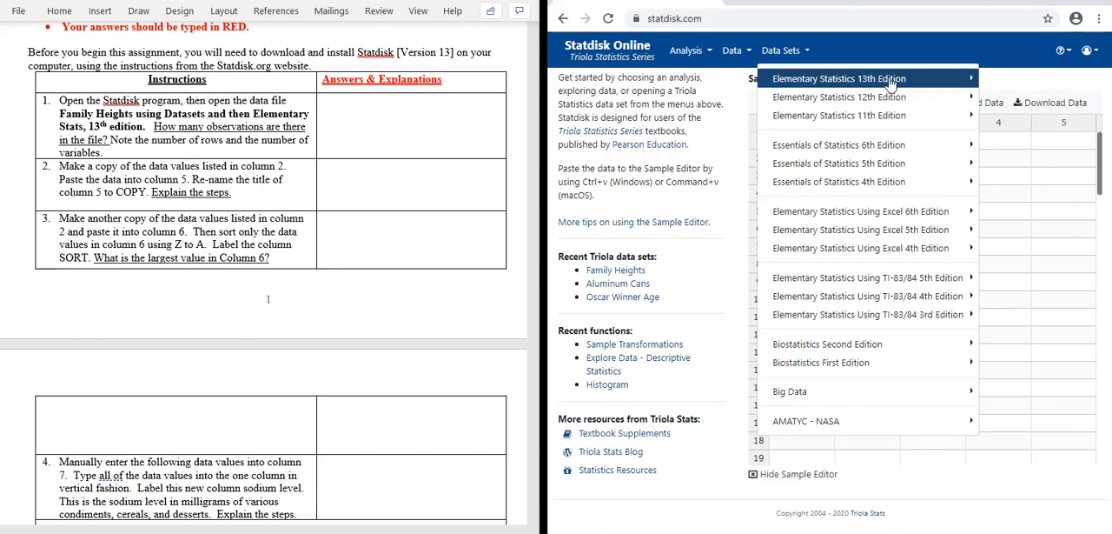
click(923, 88)
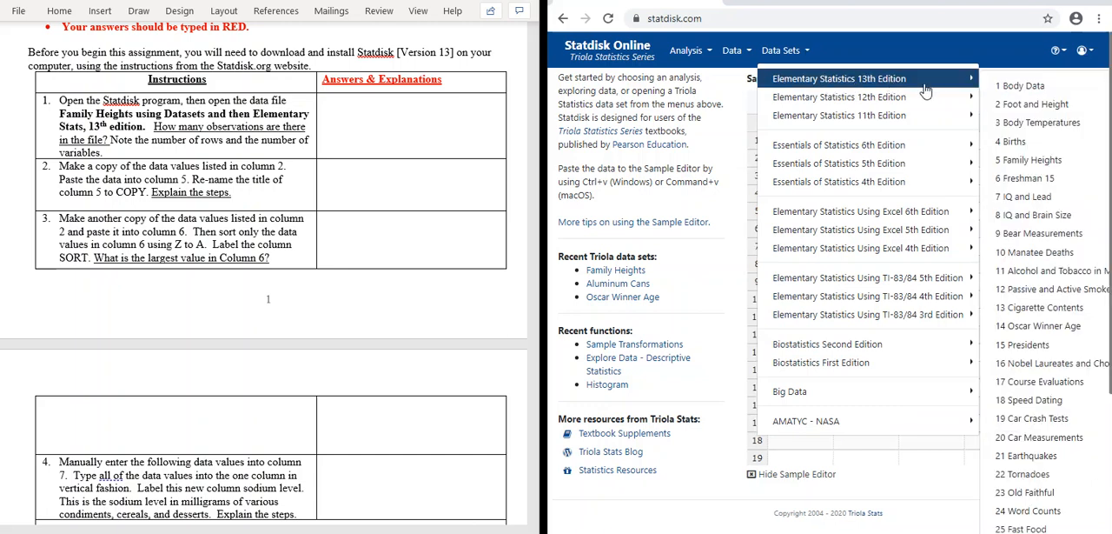
click(1015, 165)
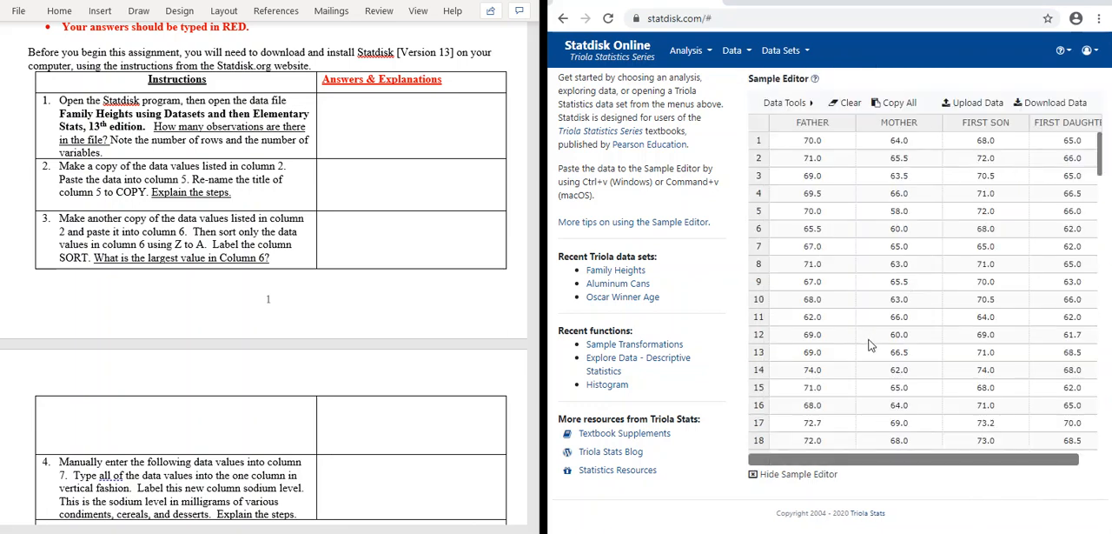
drag(775, 459, 751, 461)
drag(773, 463, 834, 461)
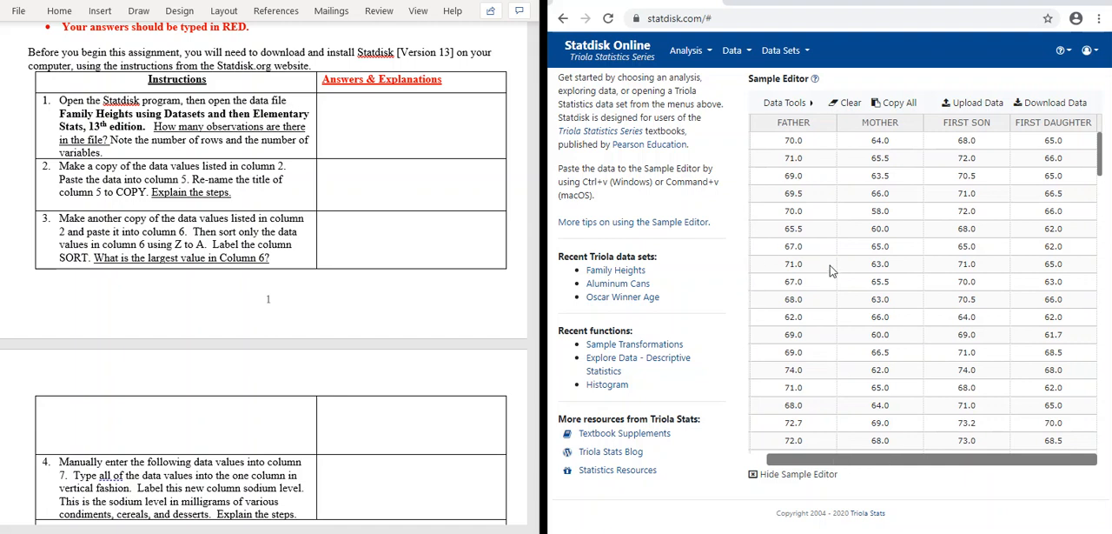
click(745, 54)
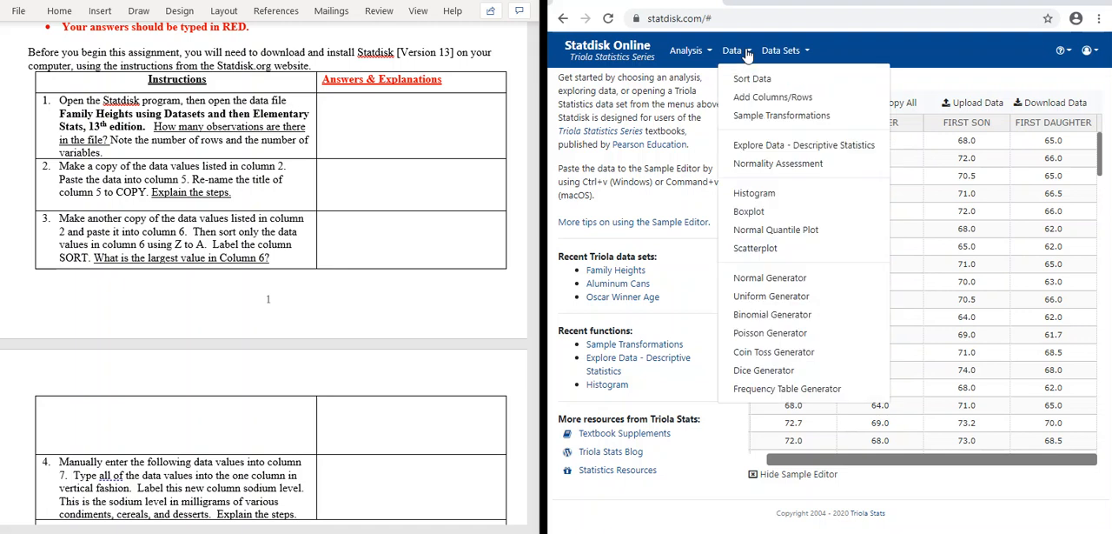
click(808, 52)
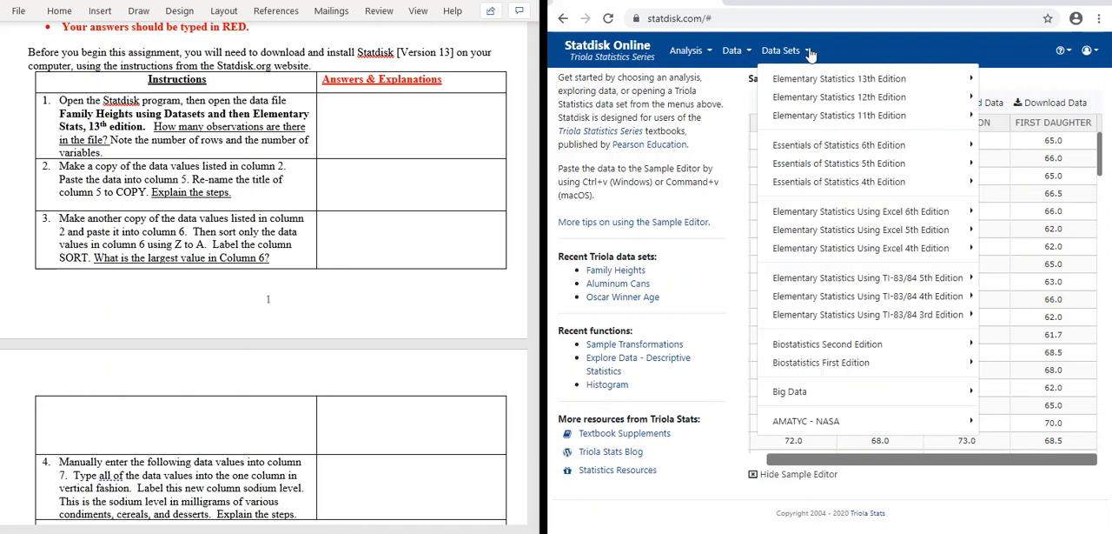
click(848, 59)
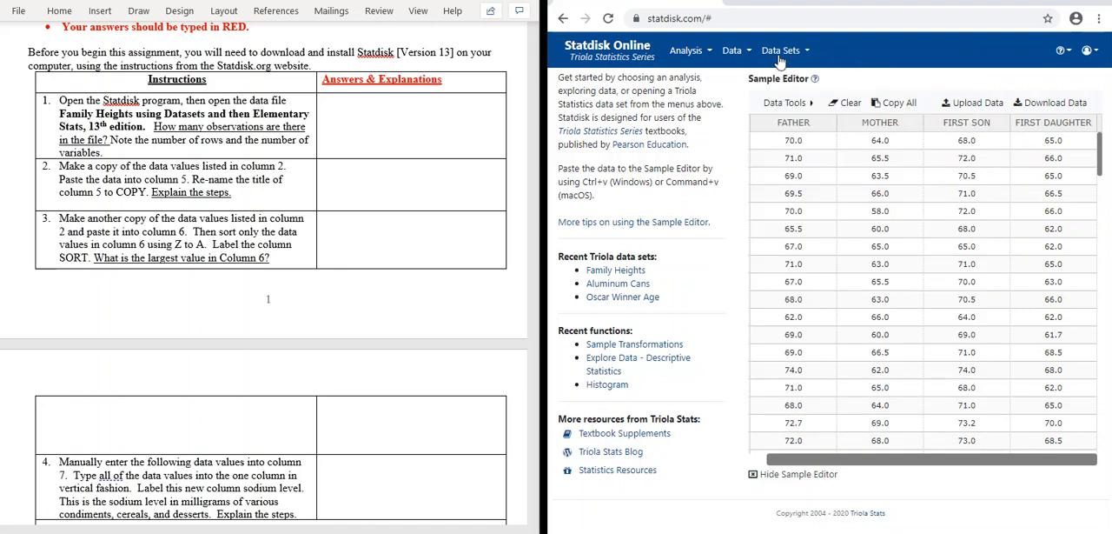
Step: Add 1 empty column to the Family Heights data in the Sample Editor
click(806, 106)
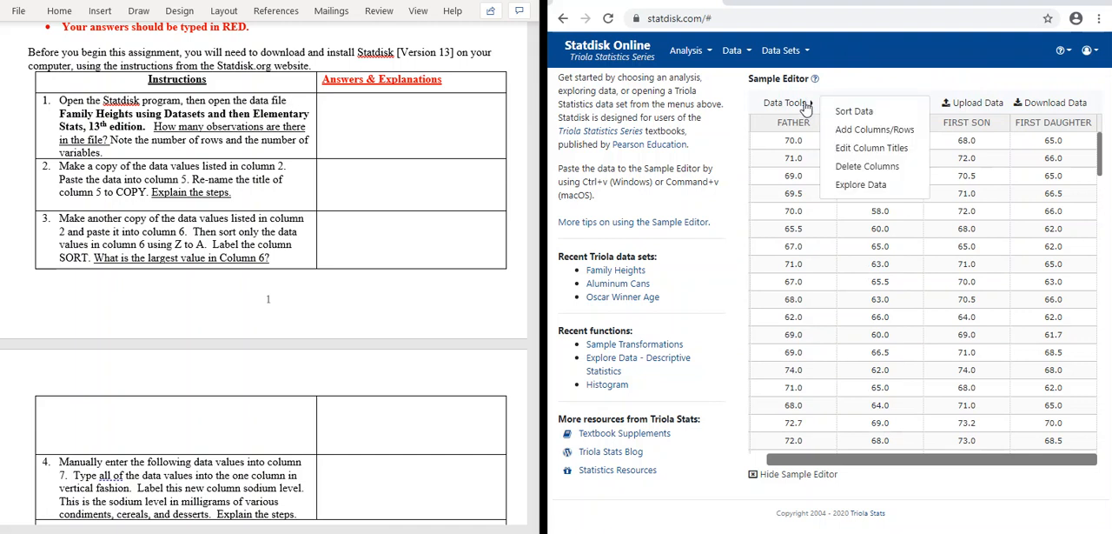
click(865, 133)
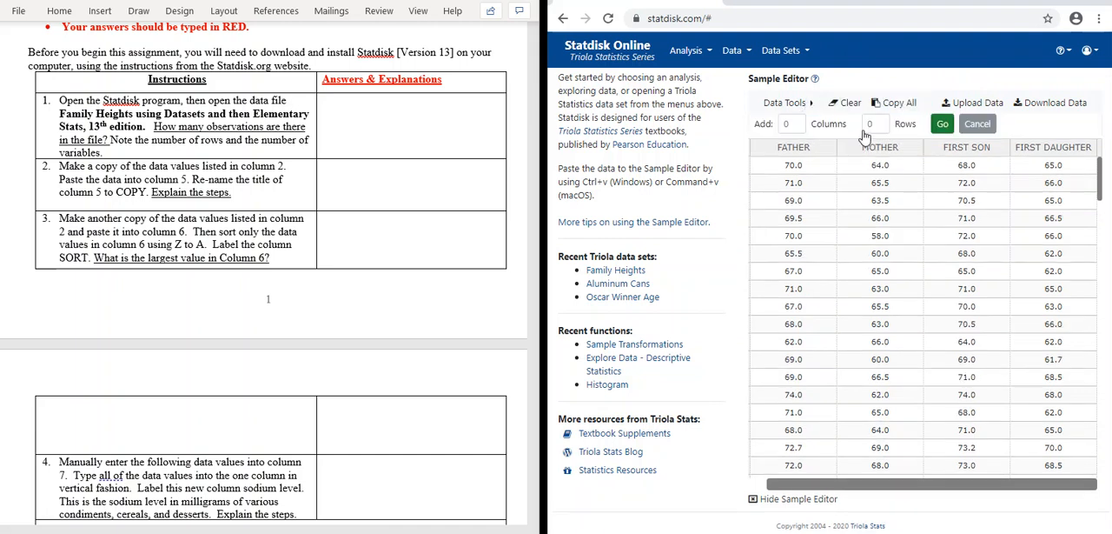
click(787, 123)
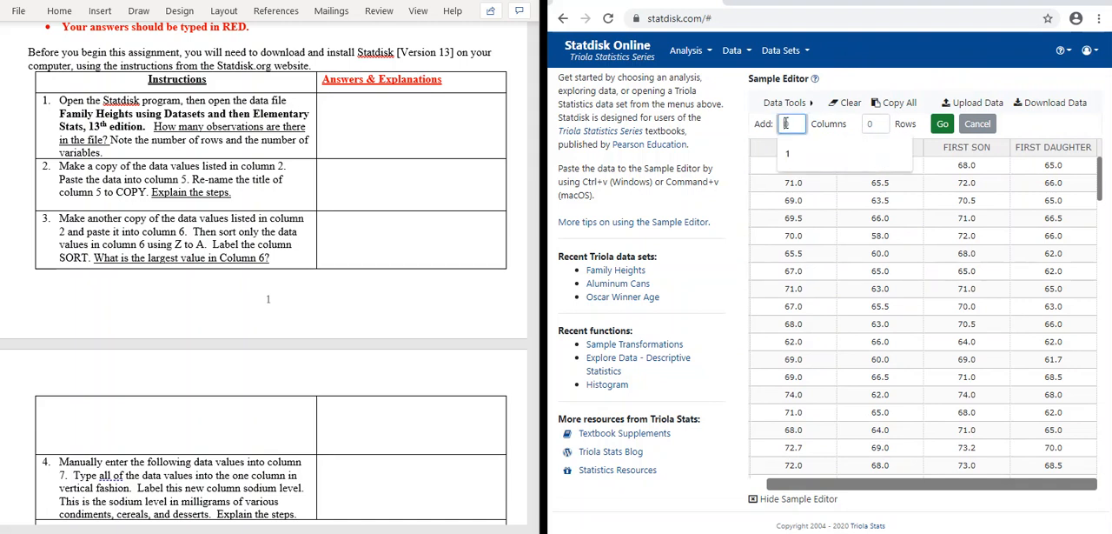
click(791, 124)
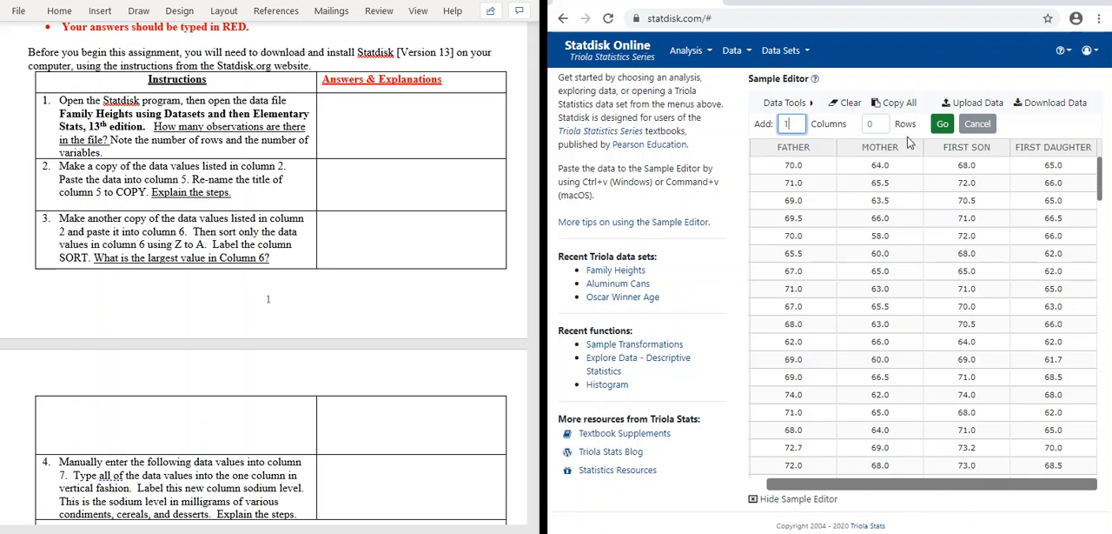
click(944, 125)
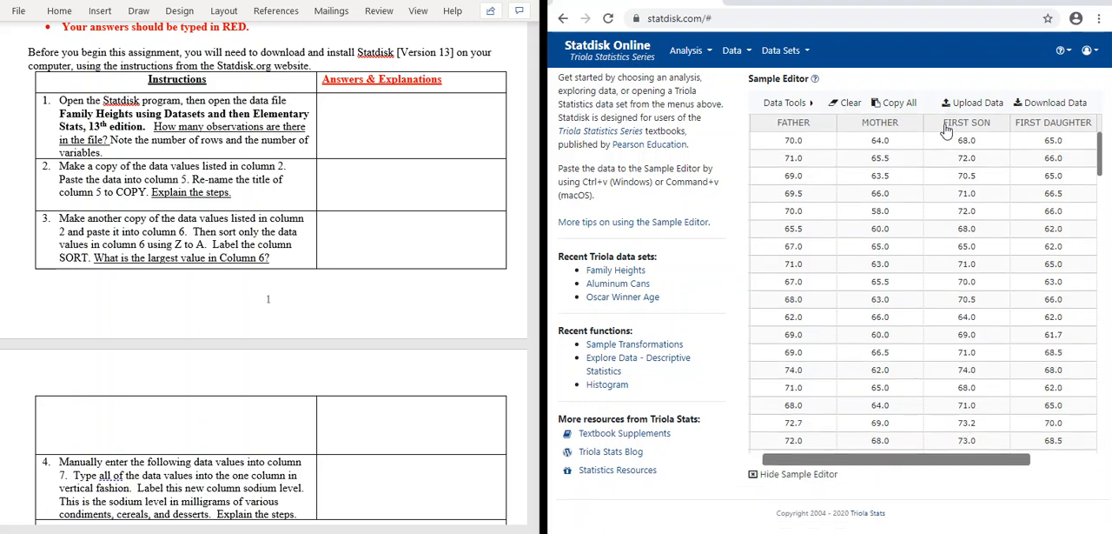
Step: Copy all values of the MOTHER column and paste them into the empty column 5
drag(786, 467, 861, 467)
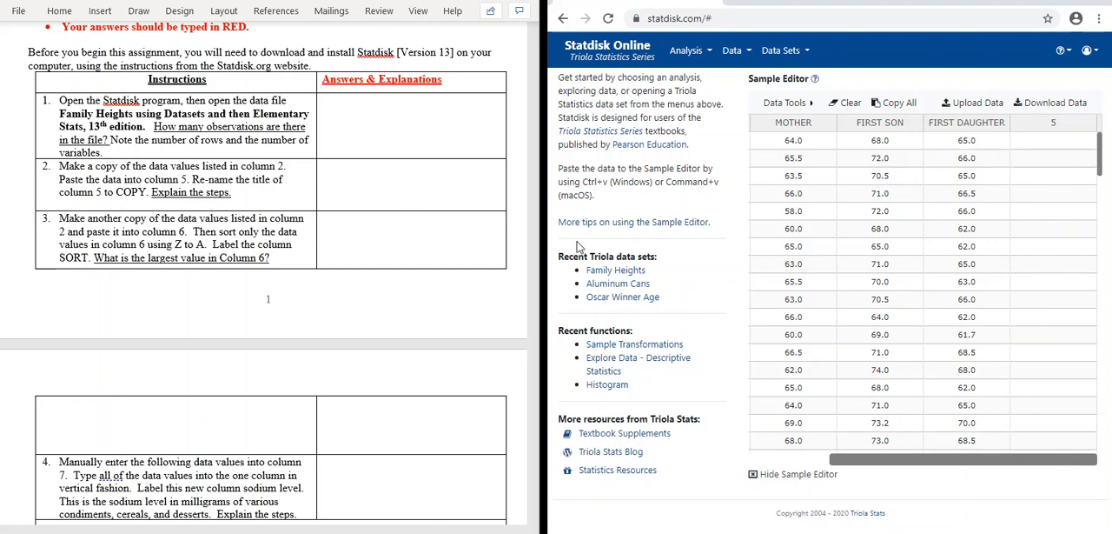
click(767, 130)
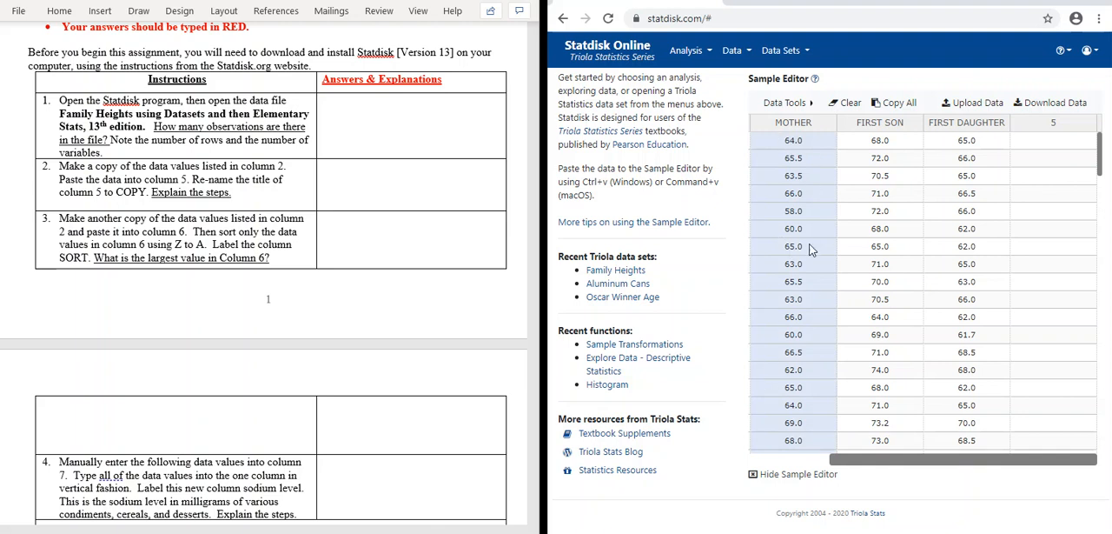
right_click(774, 202)
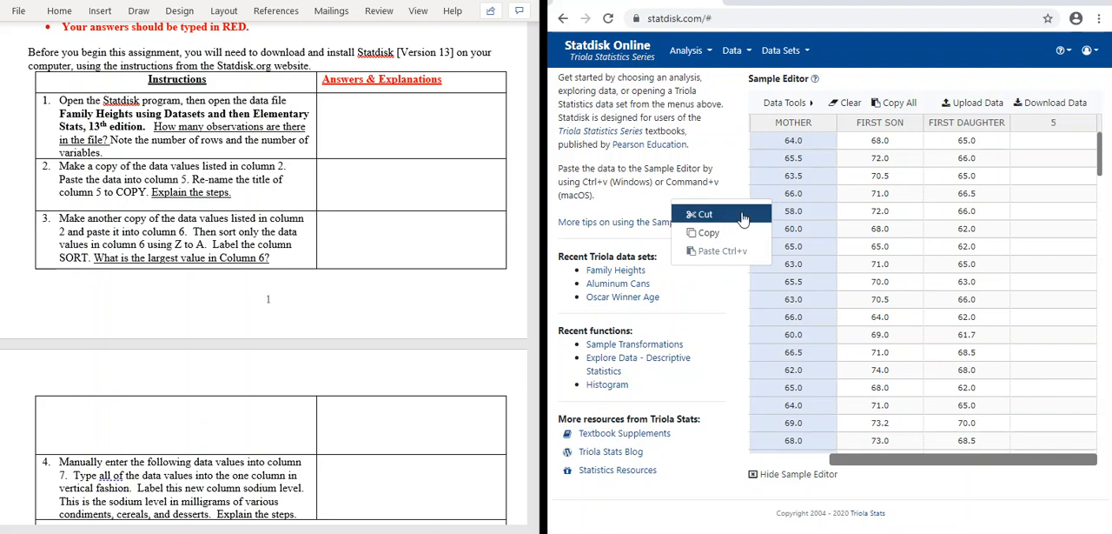
click(710, 233)
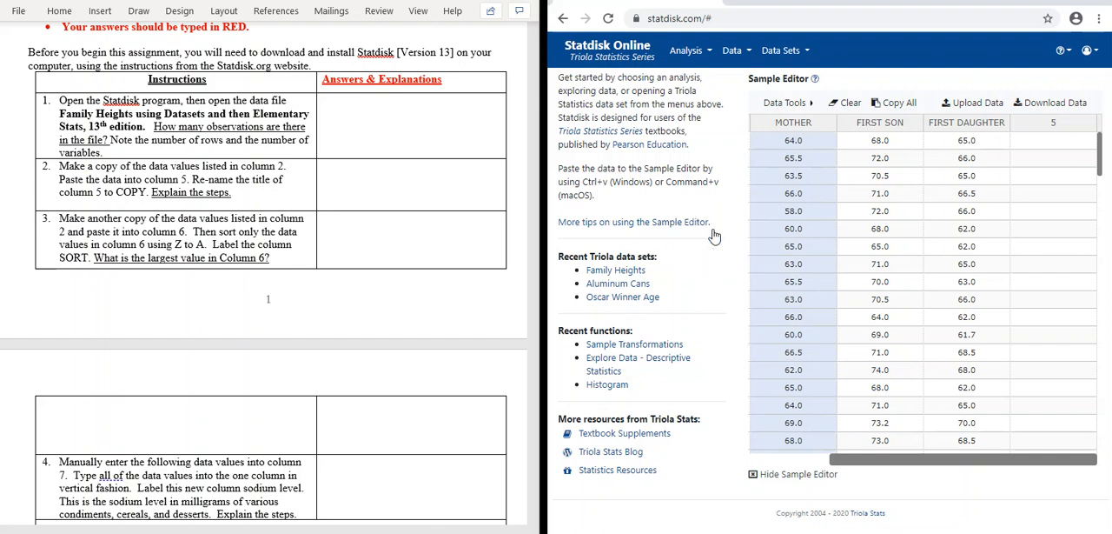
click(1036, 128)
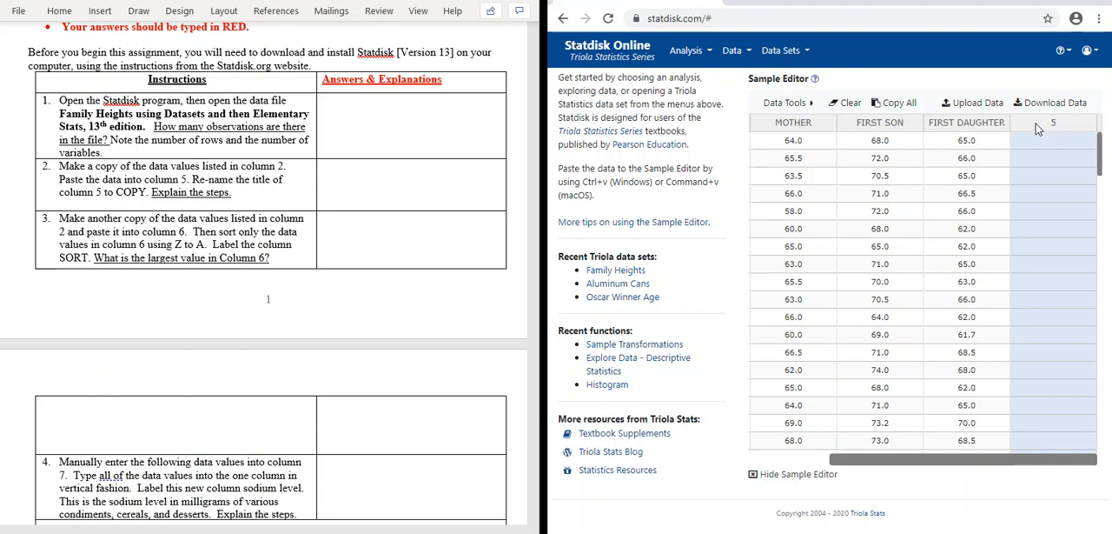
key(ctrl+v)
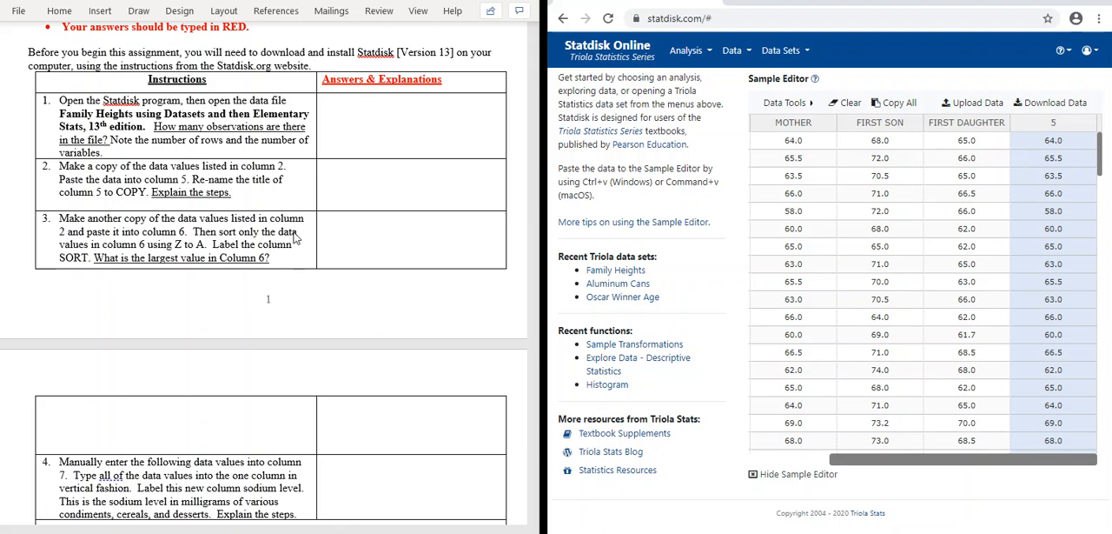
Step: Add 1 empty column after column 5 in the Sample Editor
scroll(275, 177, down, 3)
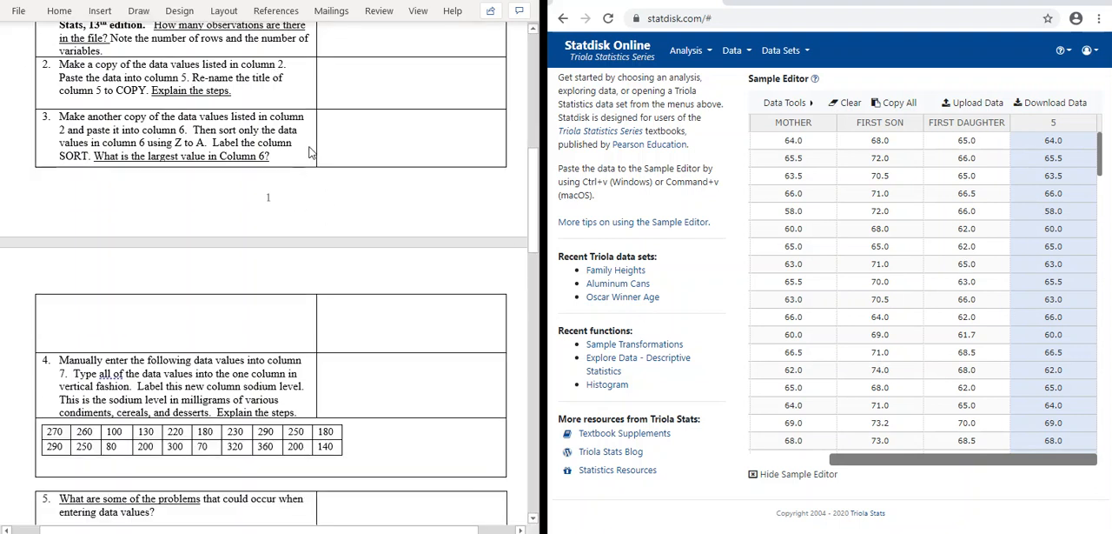
scroll(309, 153, down, 6)
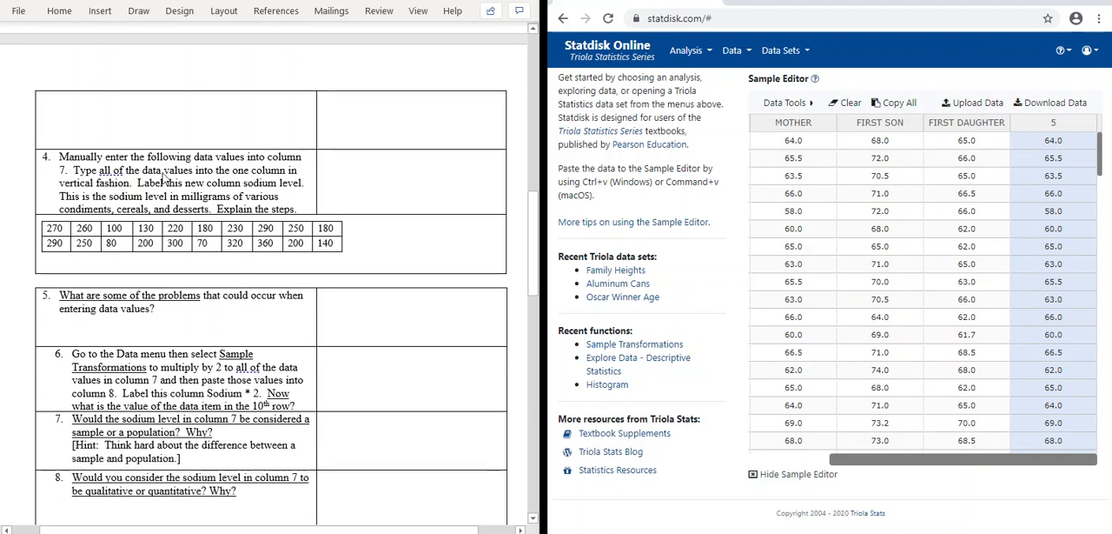
scroll(192, 170, up, 1)
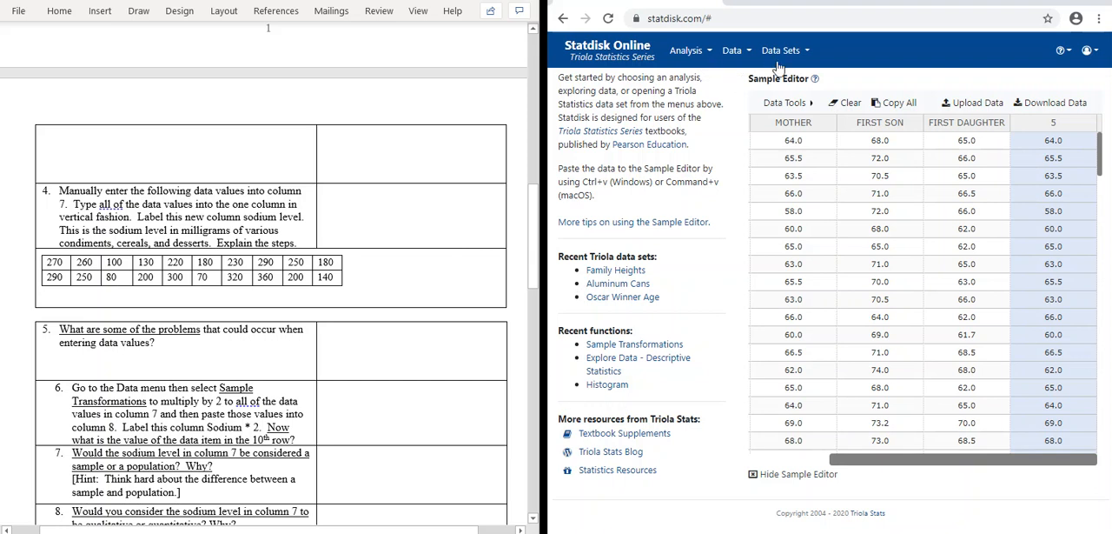
click(791, 105)
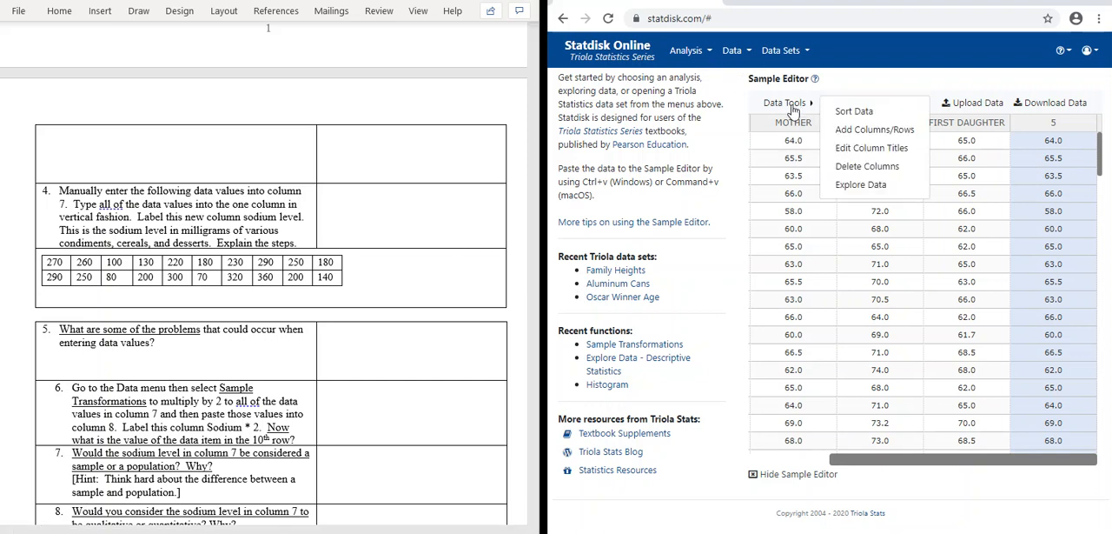
click(862, 131)
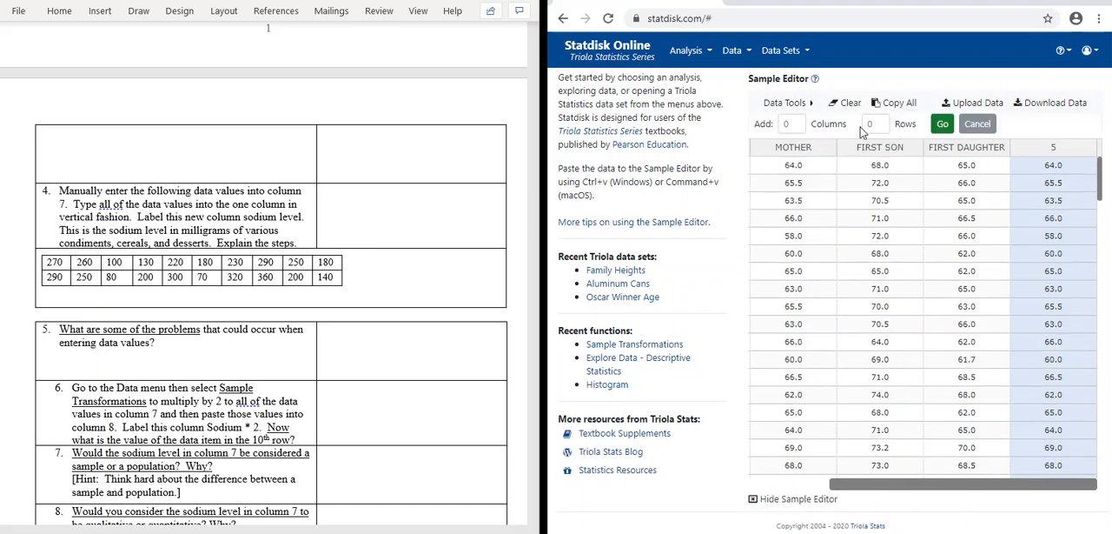
click(790, 124)
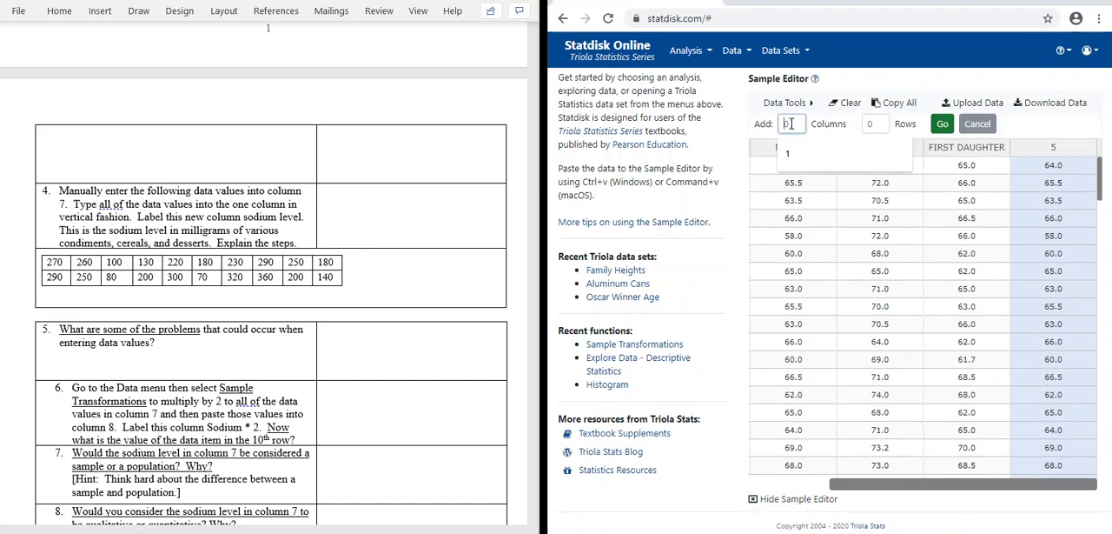
text(1)
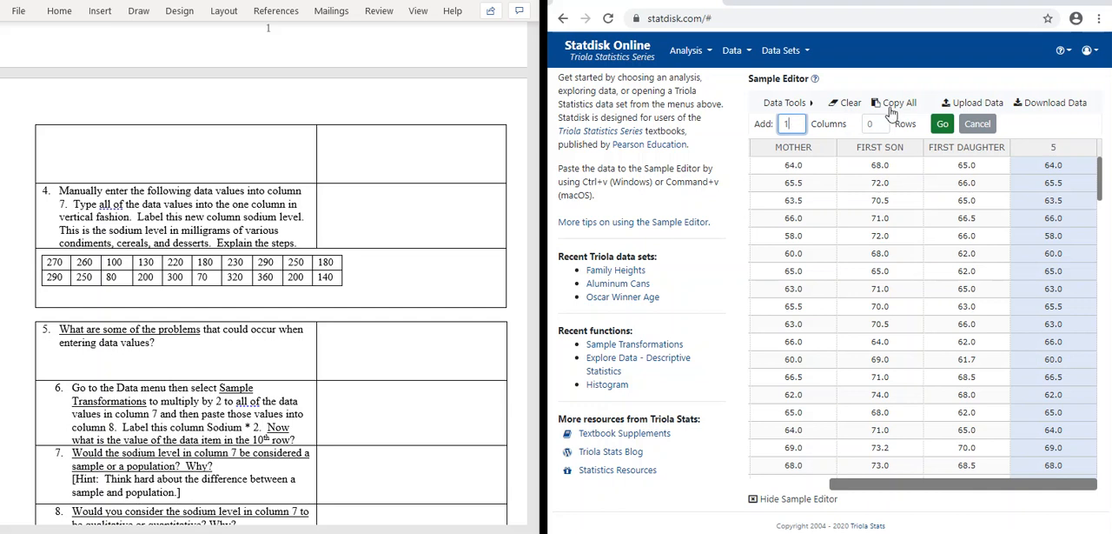
click(942, 126)
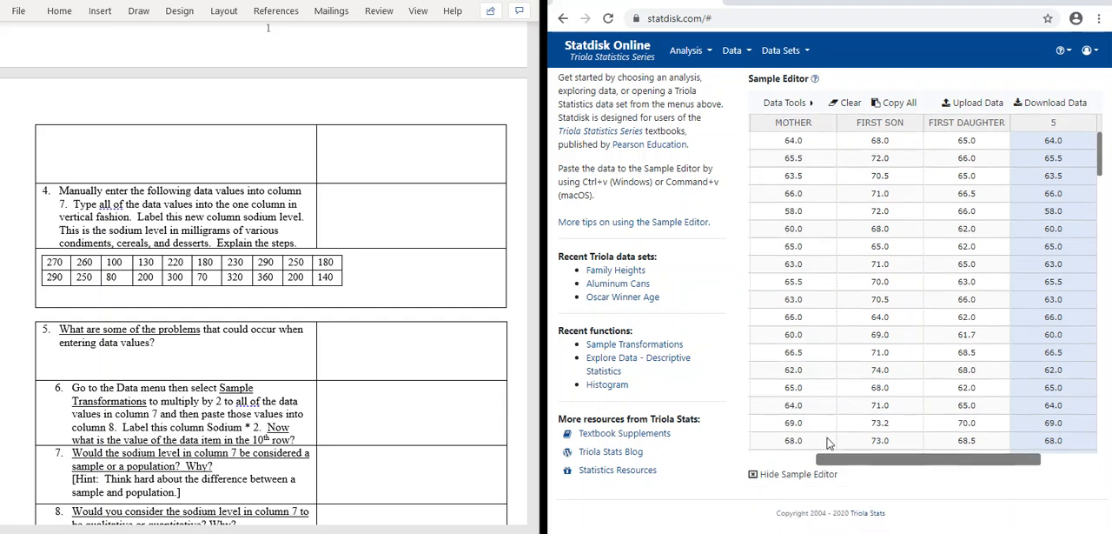
drag(834, 460, 904, 462)
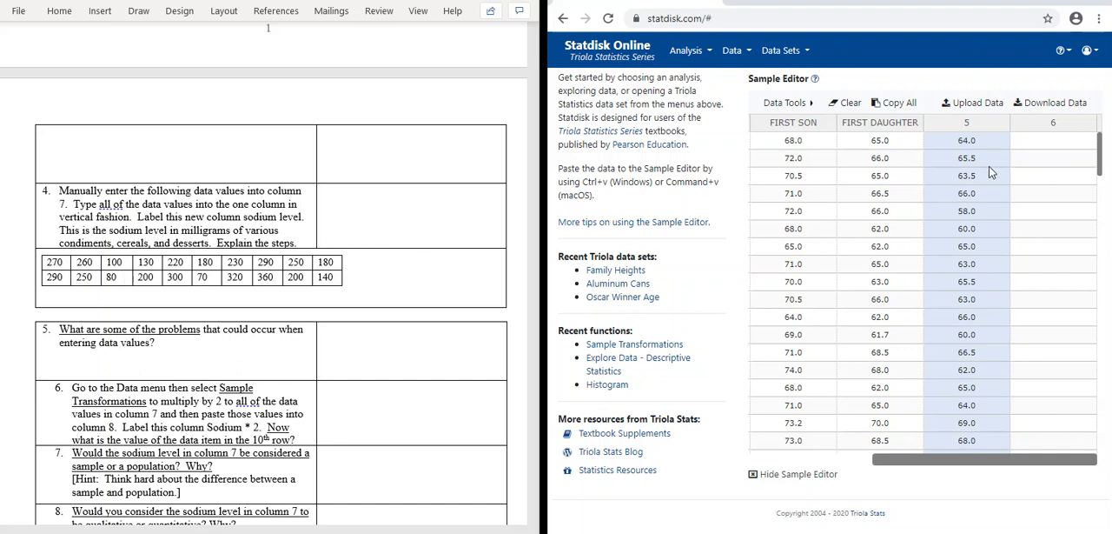
Step: Enter the values 6, 7, 8, 5, 6, 8, 4, 6 and 5 down column 6, starting in its first row
click(1050, 141)
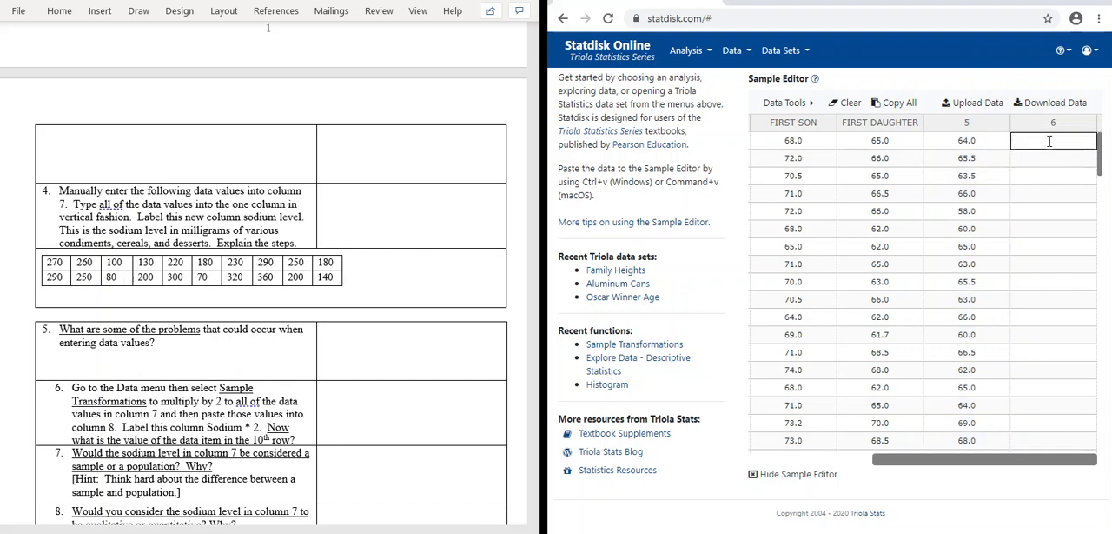
text(6 7 8 5 6)
key(Return)
text(8)
key(Return)
text(4)
key(Return)
text(6)
key(Return)
text(5)
key(Return)
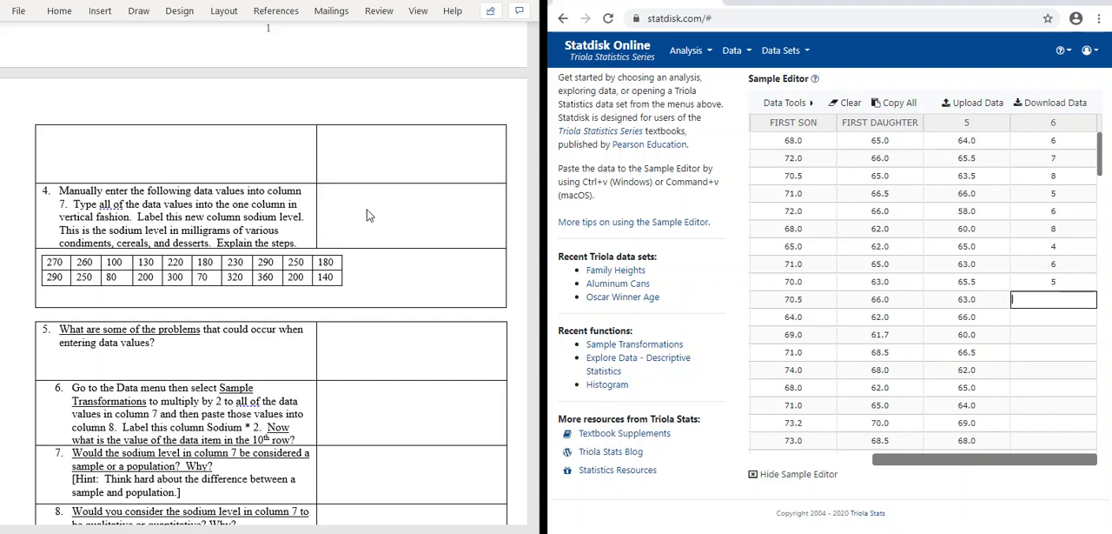
Step: Read through the remaining project instructions in the Word document, from the column 6 sorting task to saving the data as W1PROJECT
scroll(306, 190, down, 3)
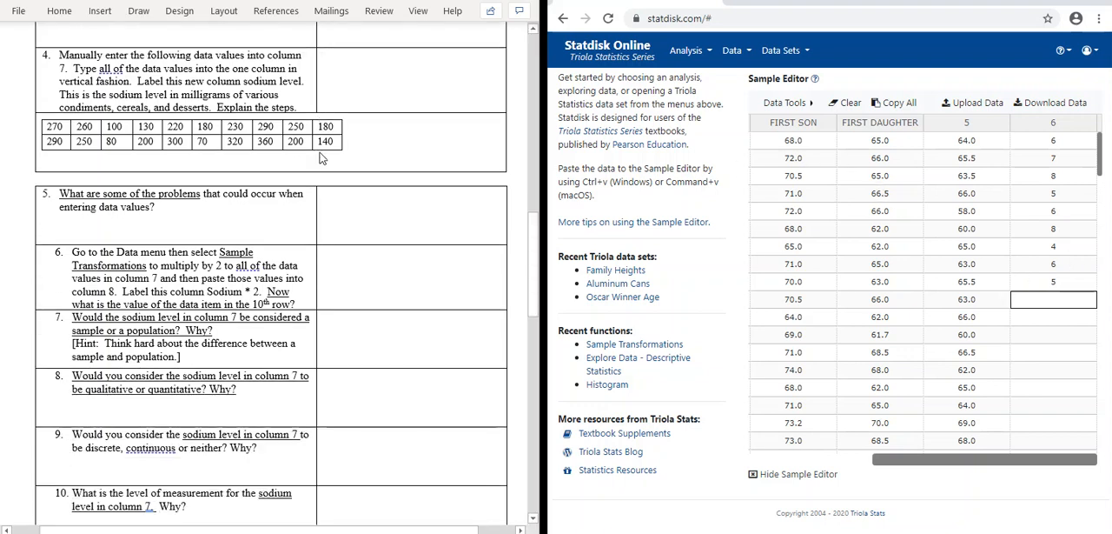
scroll(223, 169, down, 1)
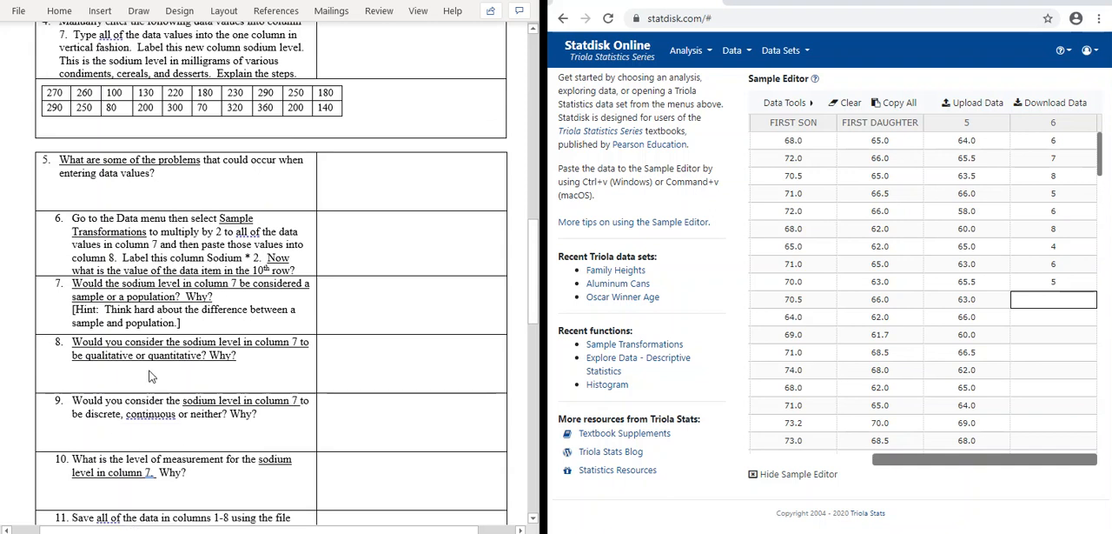
scroll(212, 309, down, 1)
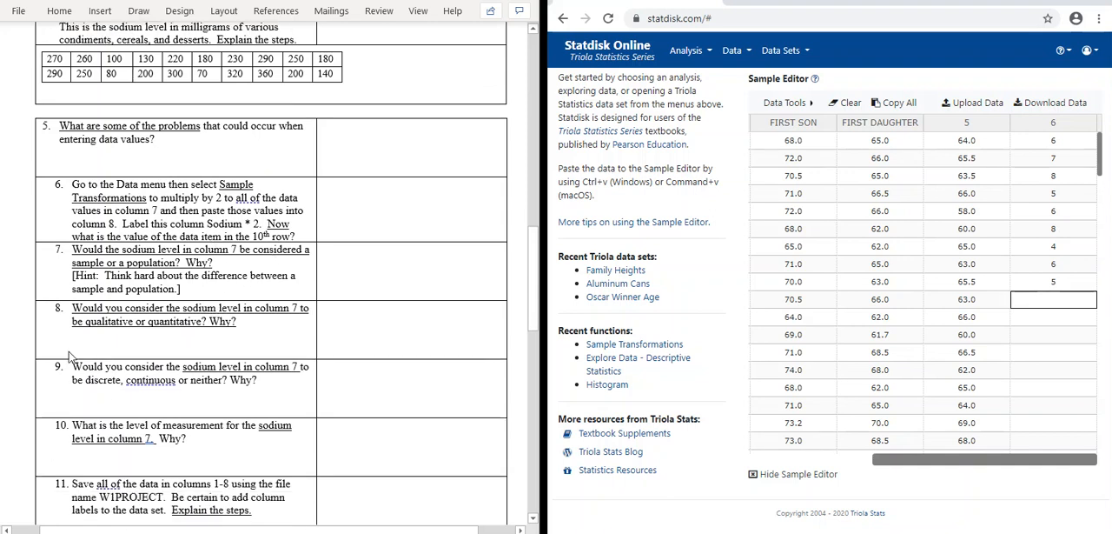
scroll(52, 322, up, 2)
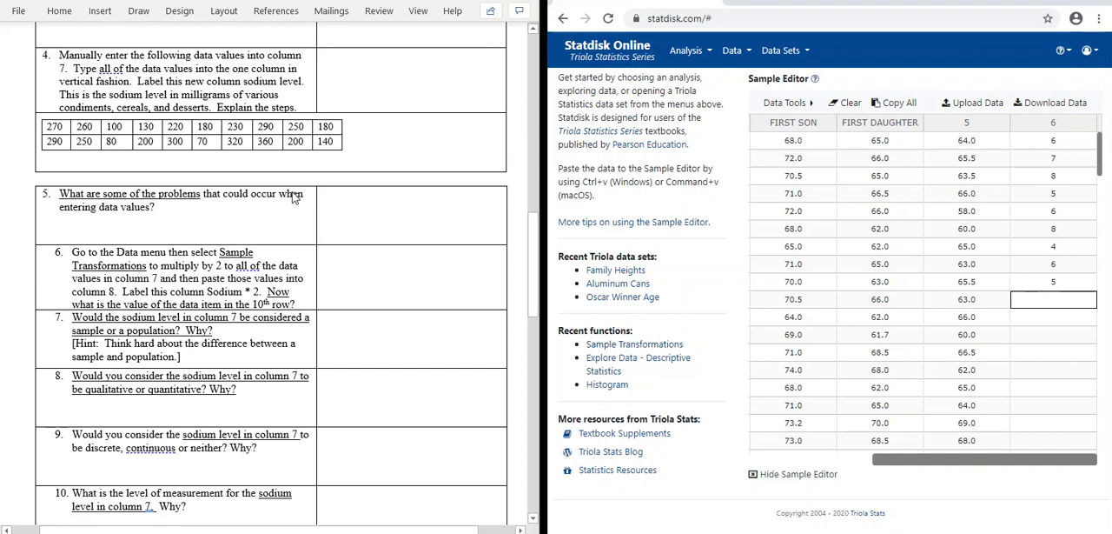
scroll(314, 156, down, 1)
scroll(317, 152, down, 2)
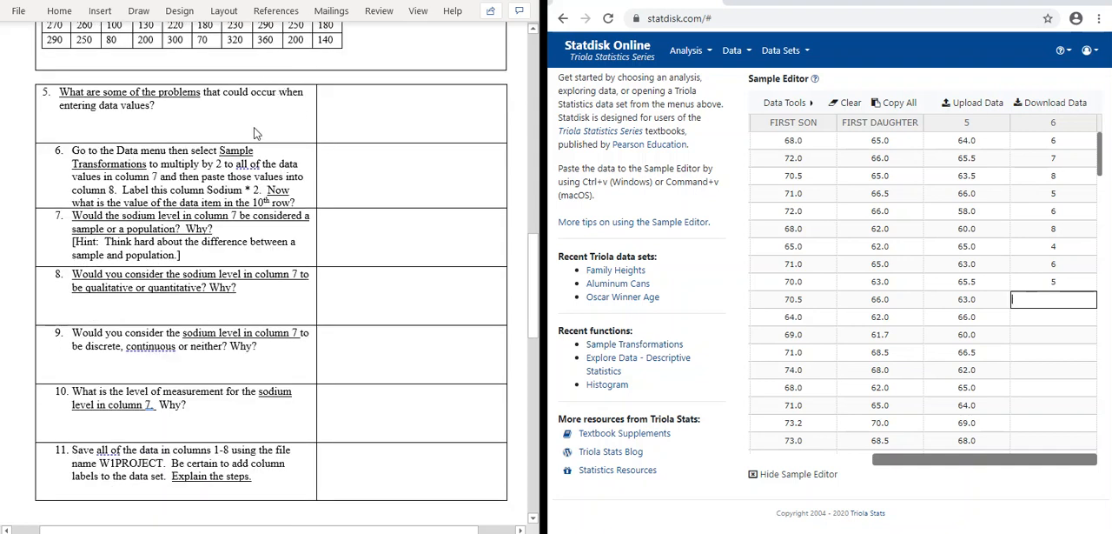
scroll(211, 190, down, 1)
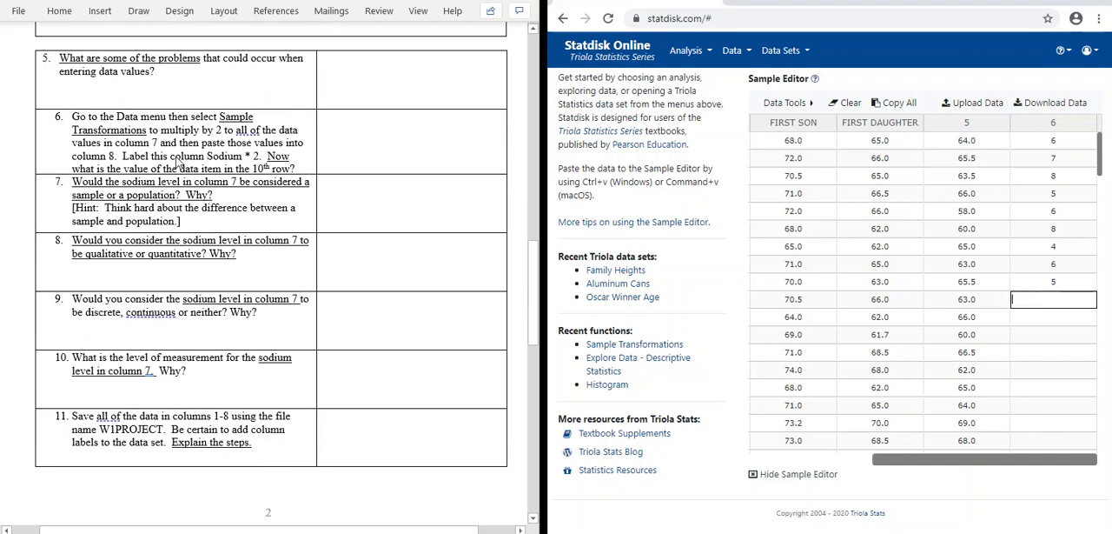
scroll(215, 150, up, 1)
scroll(214, 150, up, 10)
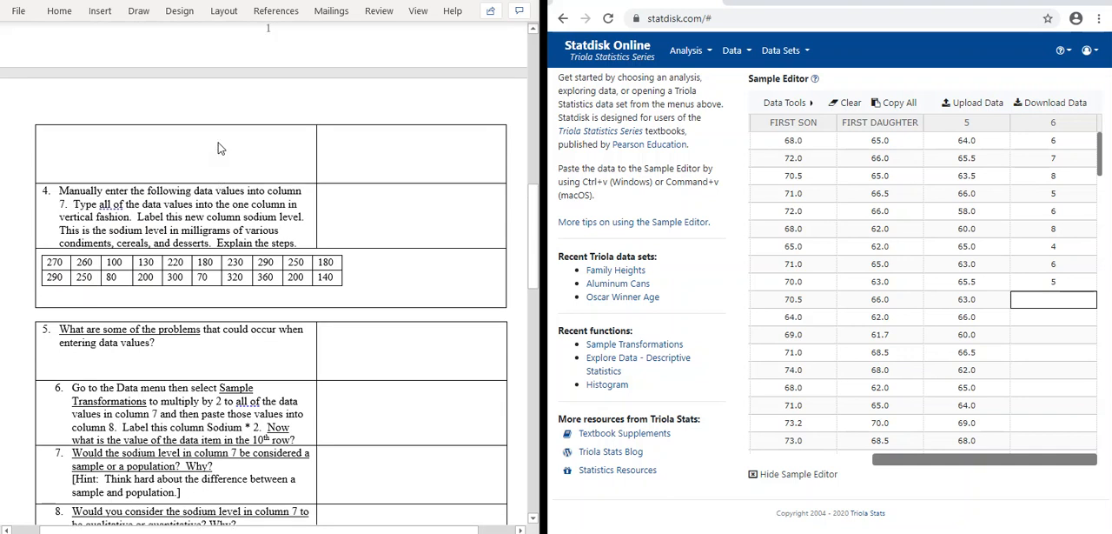
scroll(219, 148, up, 1)
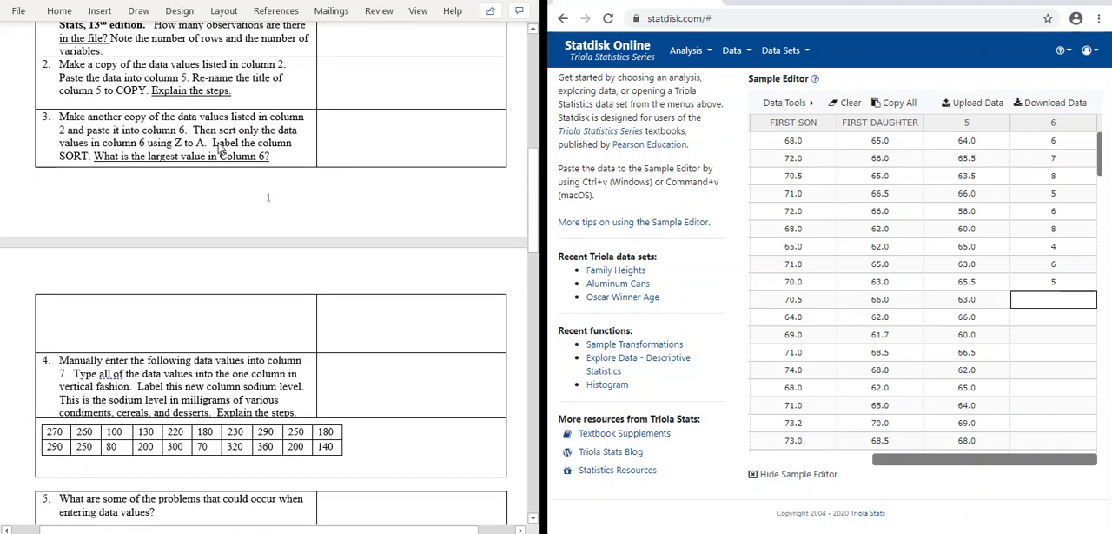
scroll(220, 149, up, 1)
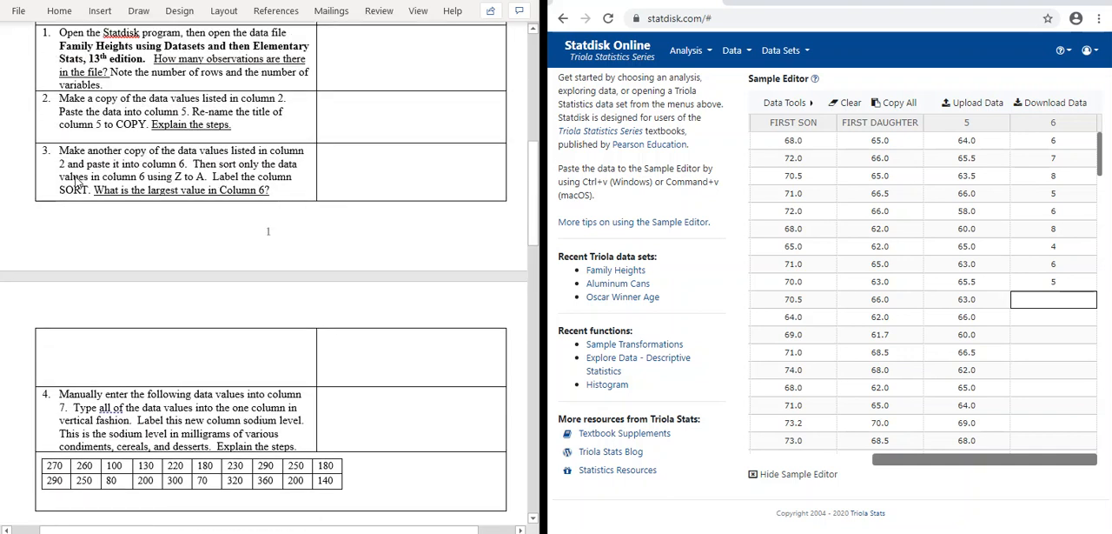
scroll(221, 152, down, 3)
scroll(220, 152, down, 1)
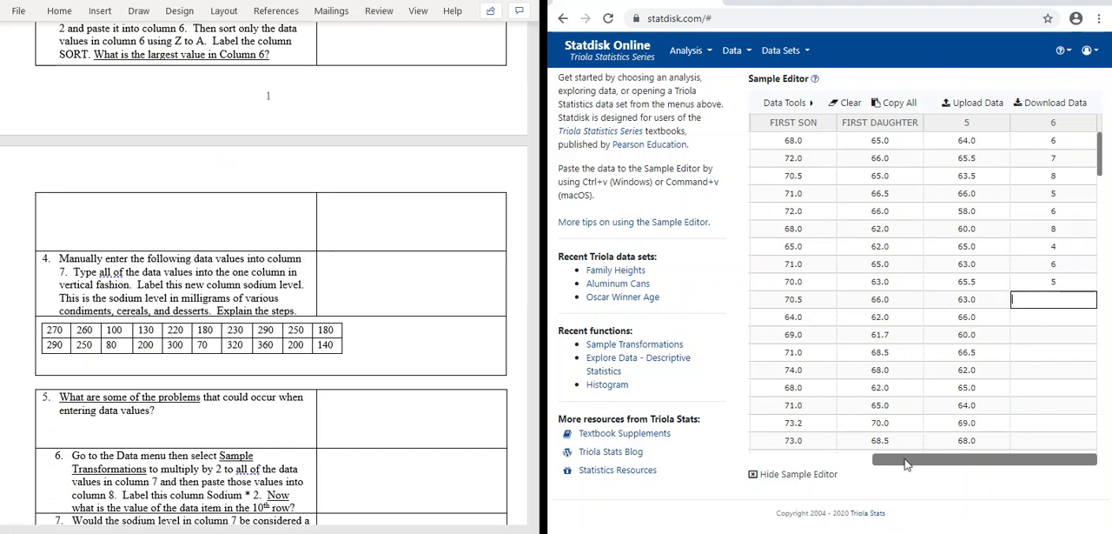
Step: Add 1 more empty column after column 6 in the Sample Editor
click(785, 102)
click(869, 128)
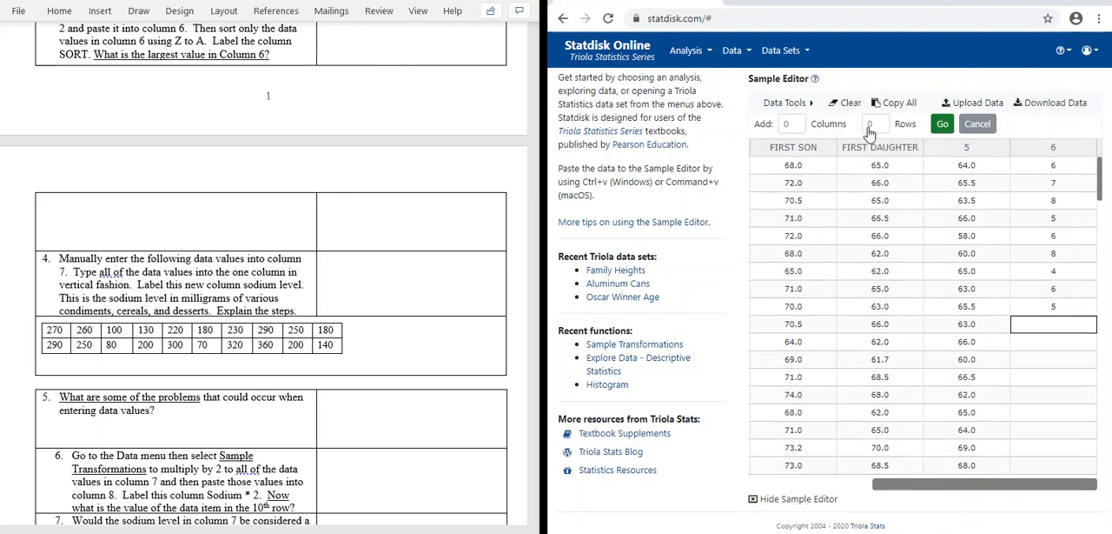
click(796, 124)
text(1)
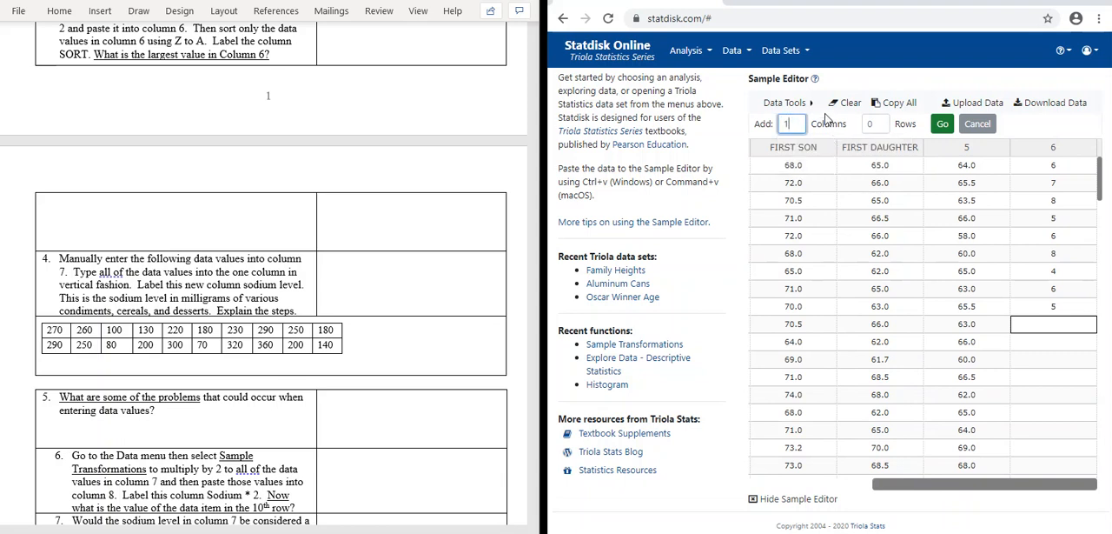
click(942, 123)
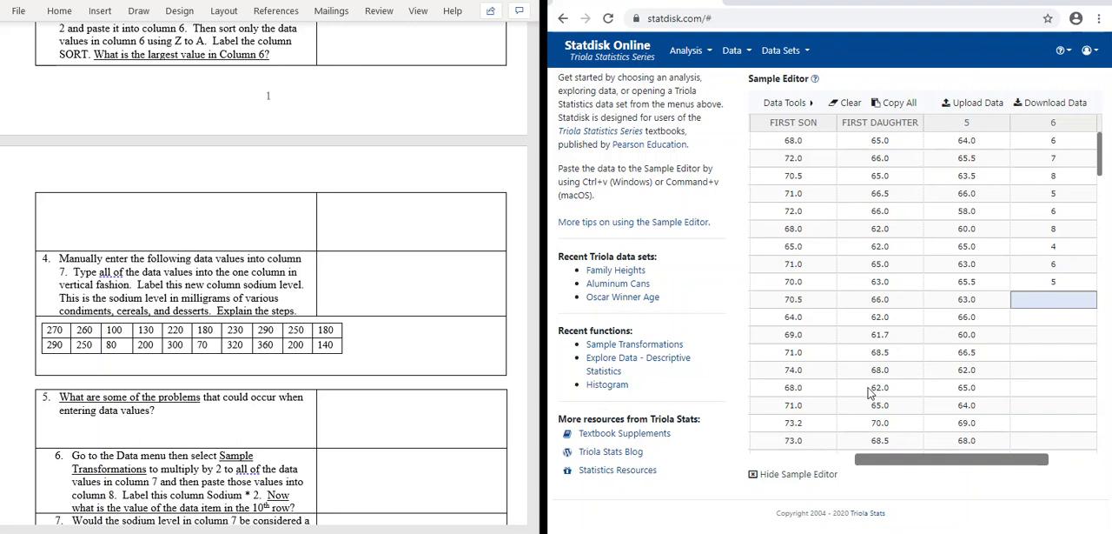
drag(862, 460, 968, 461)
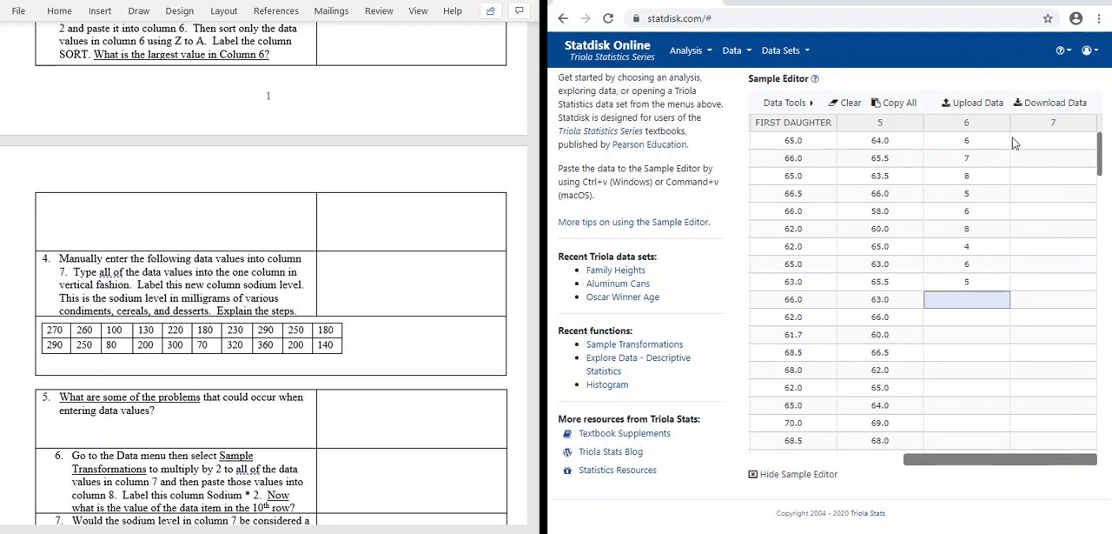
Step: Copy all values of column 6 and paste them into the empty column 7
click(947, 129)
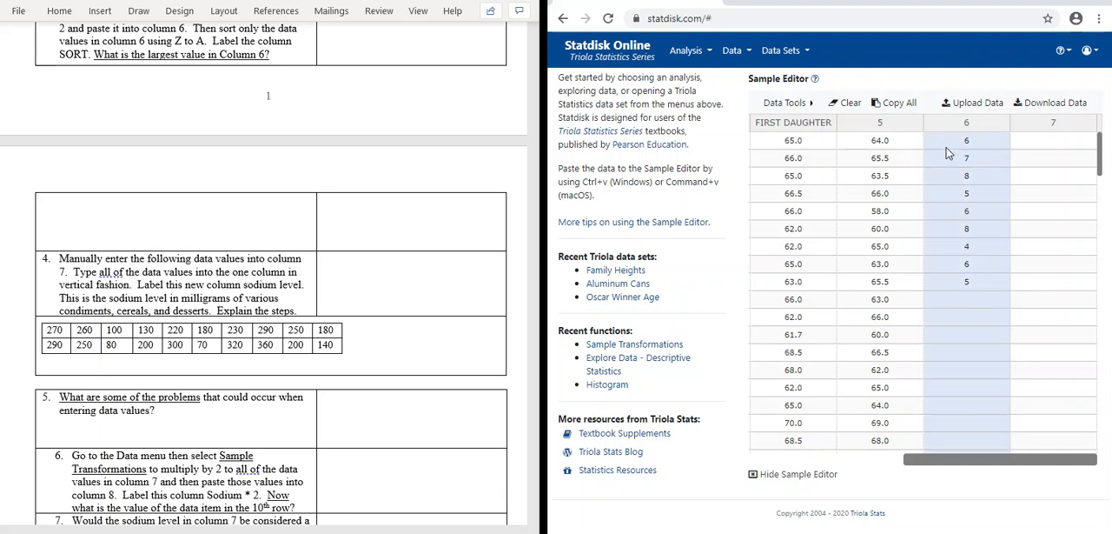
right_click(947, 152)
click(887, 184)
click(1034, 128)
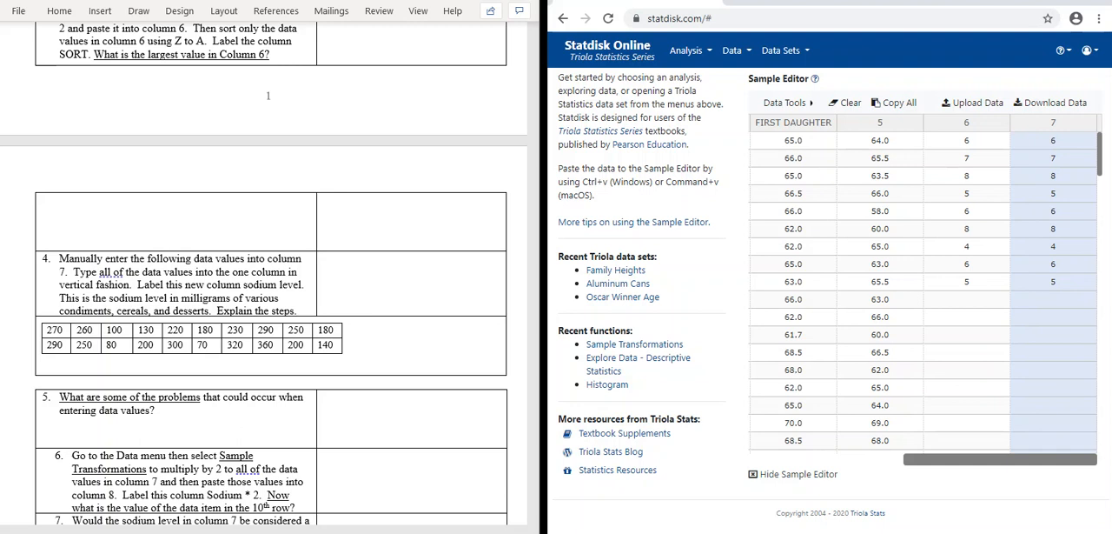
Step: Sort all columns of the data by column 7 in A to Z order
click(751, 54)
click(752, 80)
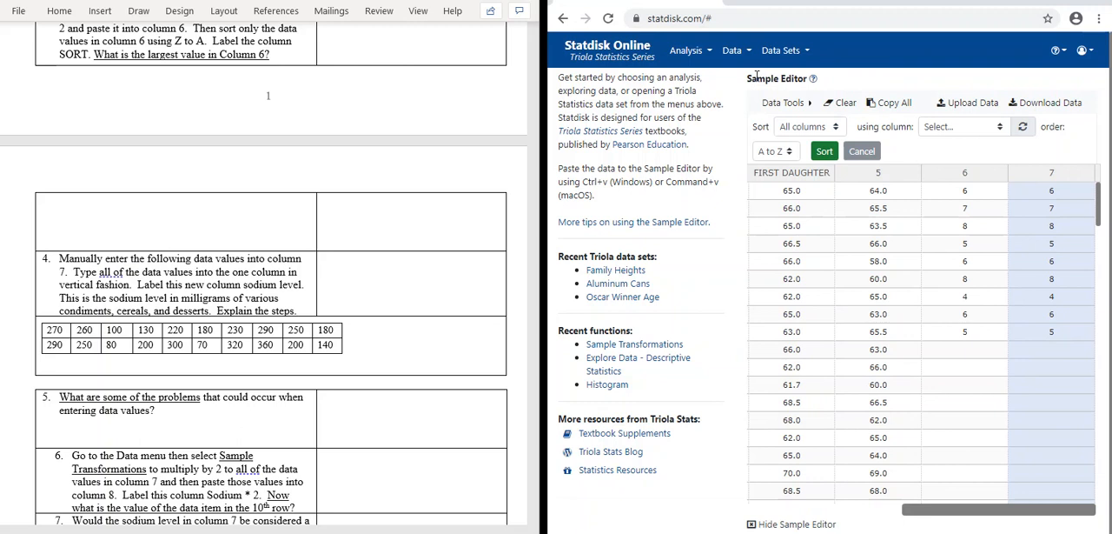
click(789, 153)
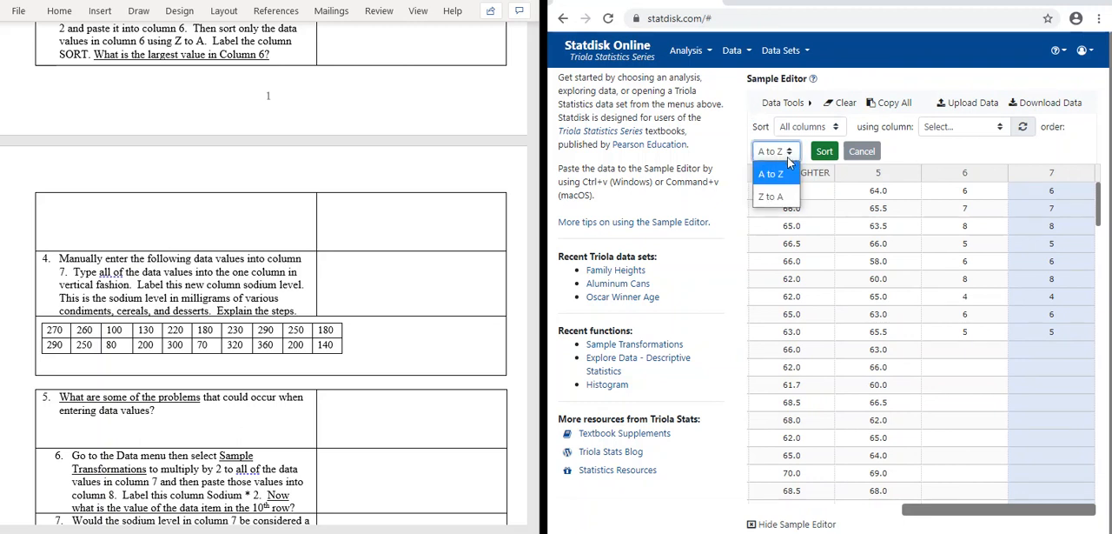
click(771, 174)
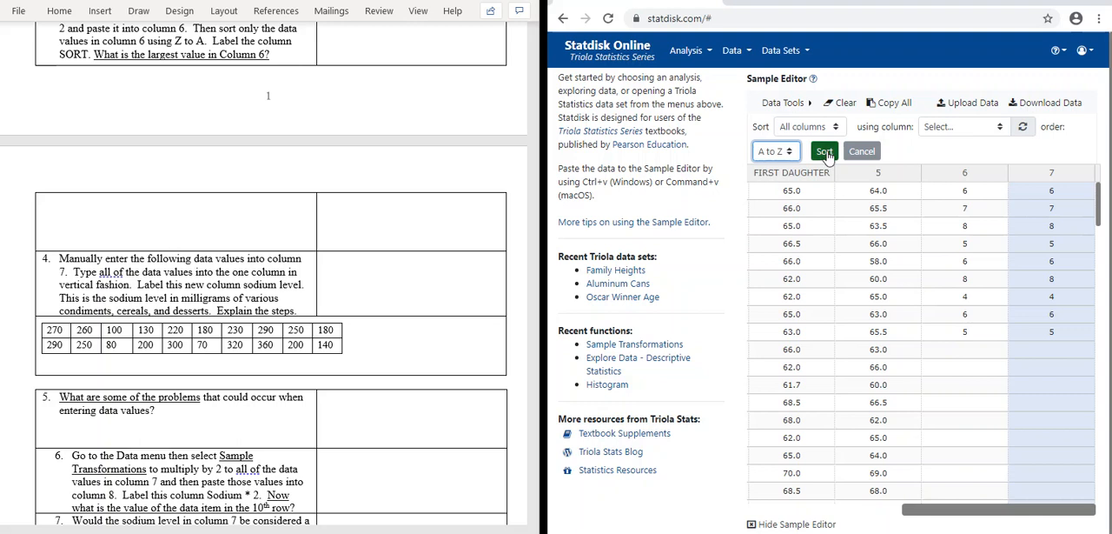
click(824, 152)
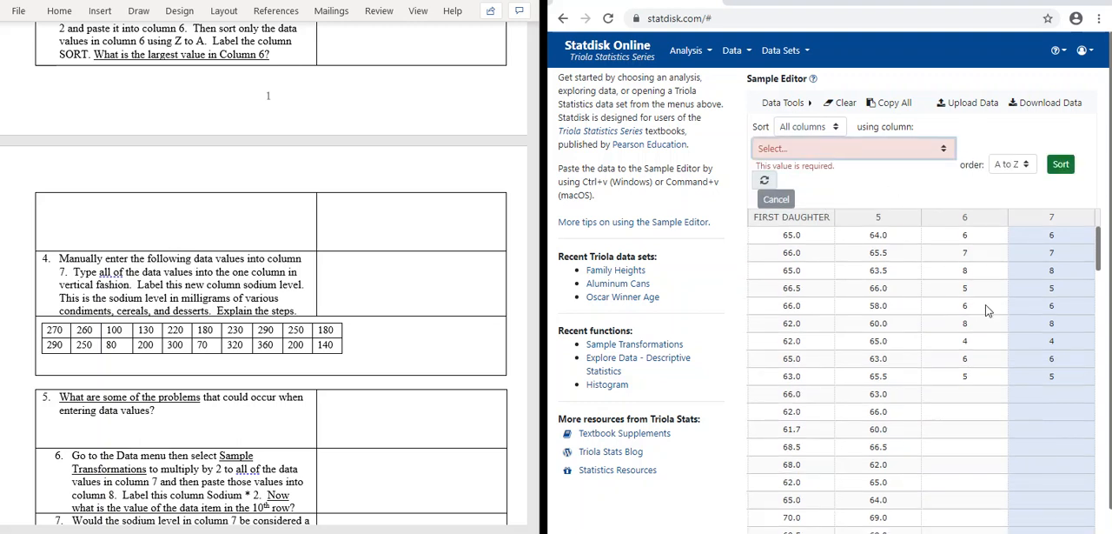
scroll(888, 178, down, 1)
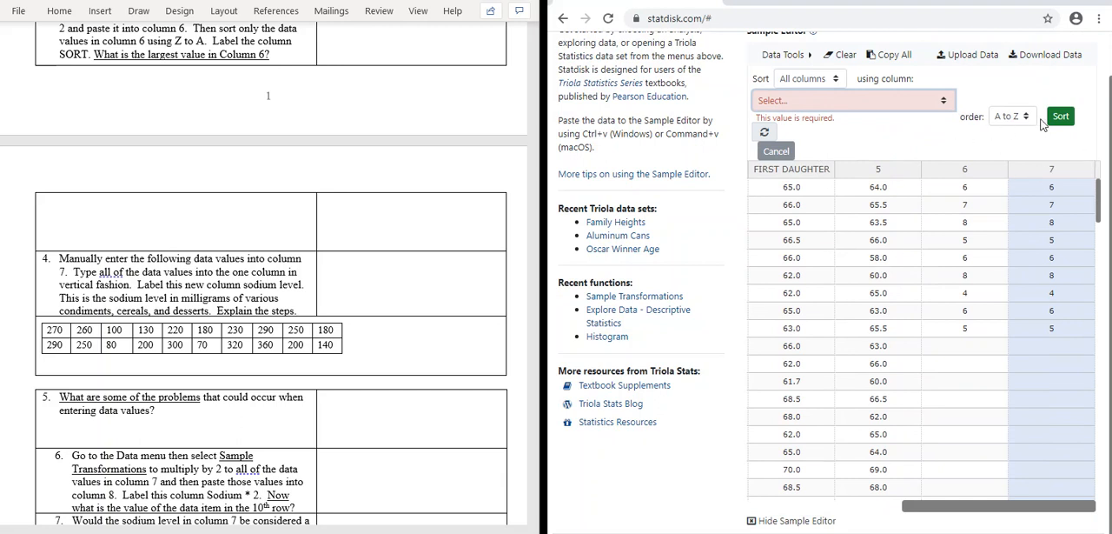
click(935, 104)
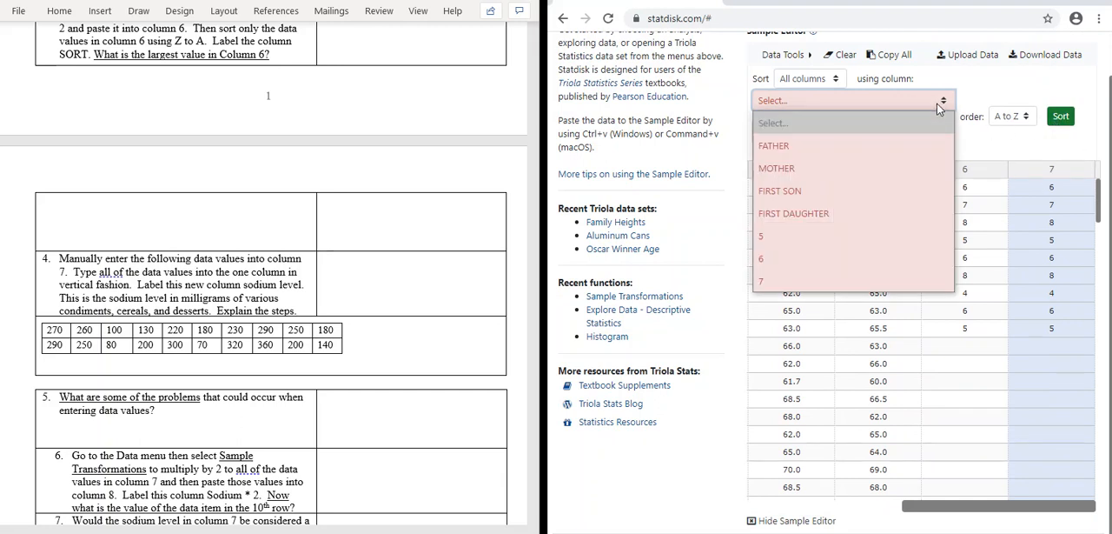
click(778, 282)
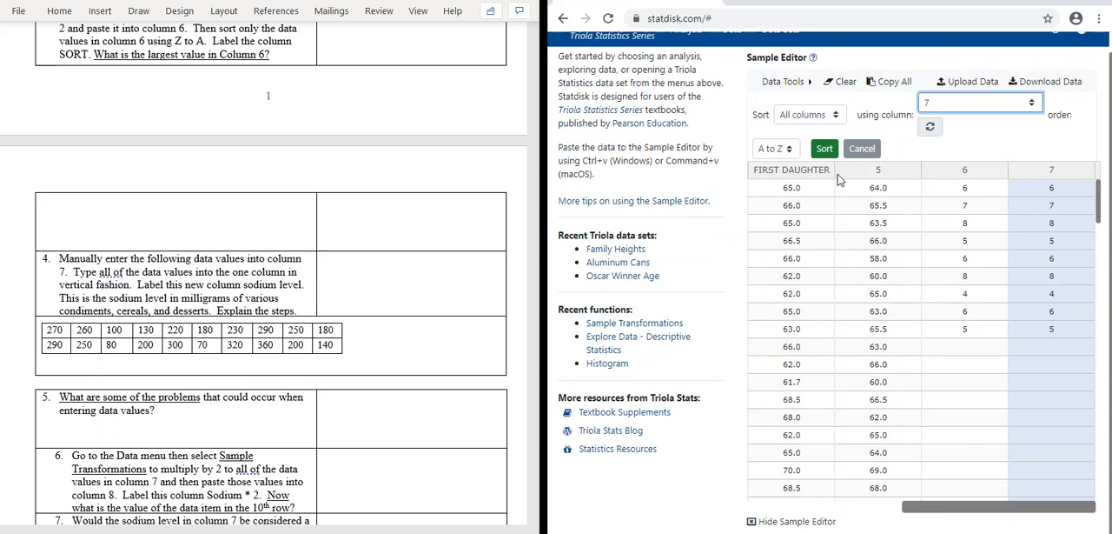
click(823, 151)
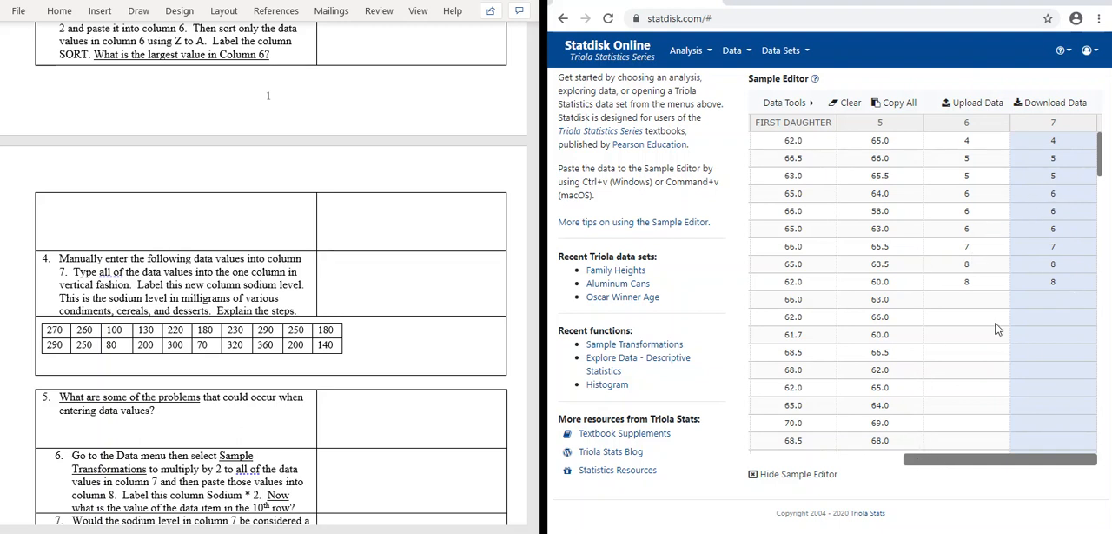
Step: Review project questions 5 to 11 in the Word document, and add 1 empty column after column 7 in the Sample Editor
scroll(179, 185, down, 5)
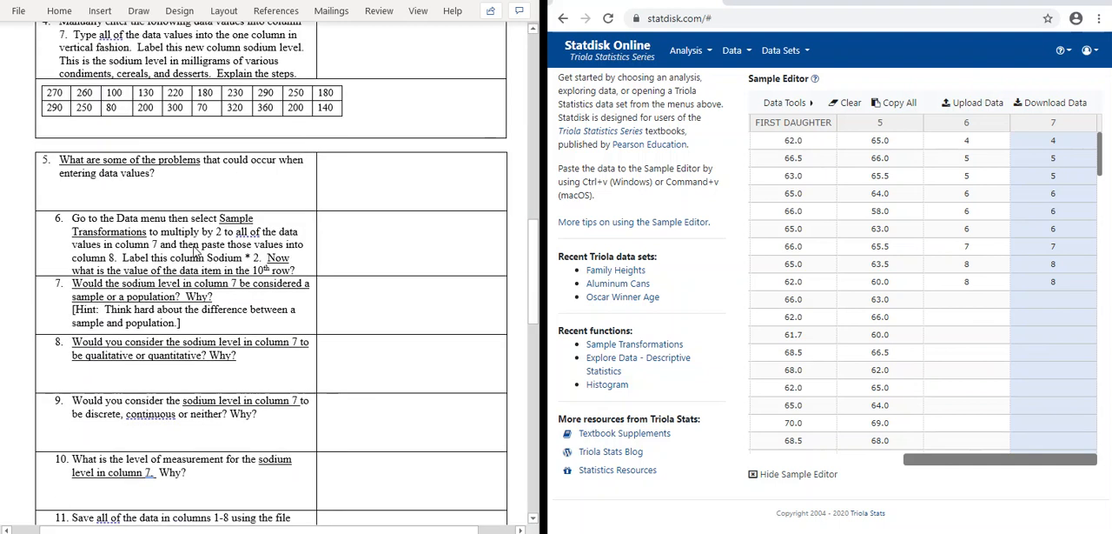
scroll(291, 423, down, 1)
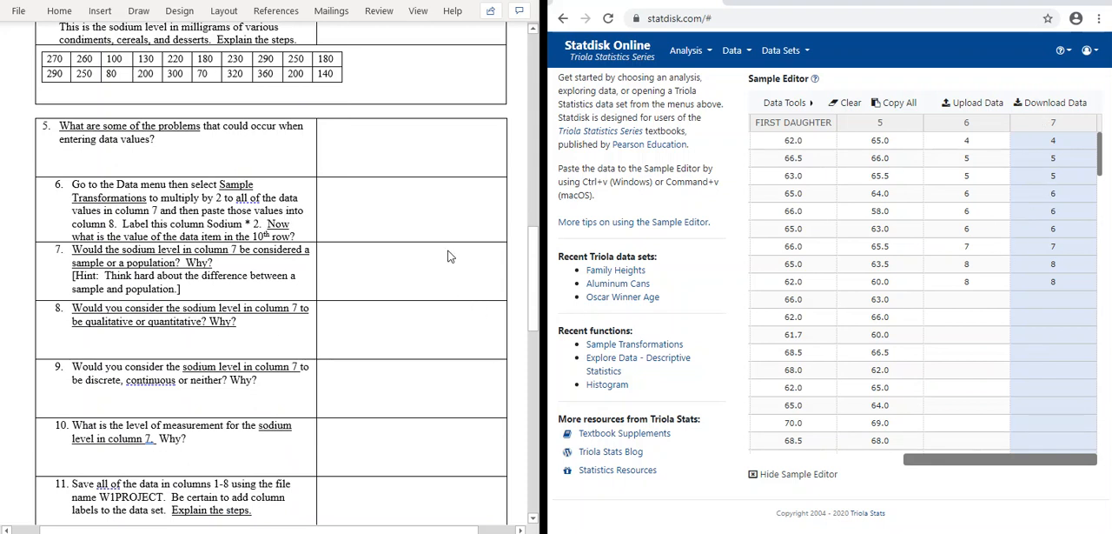
scroll(449, 257, down, 3)
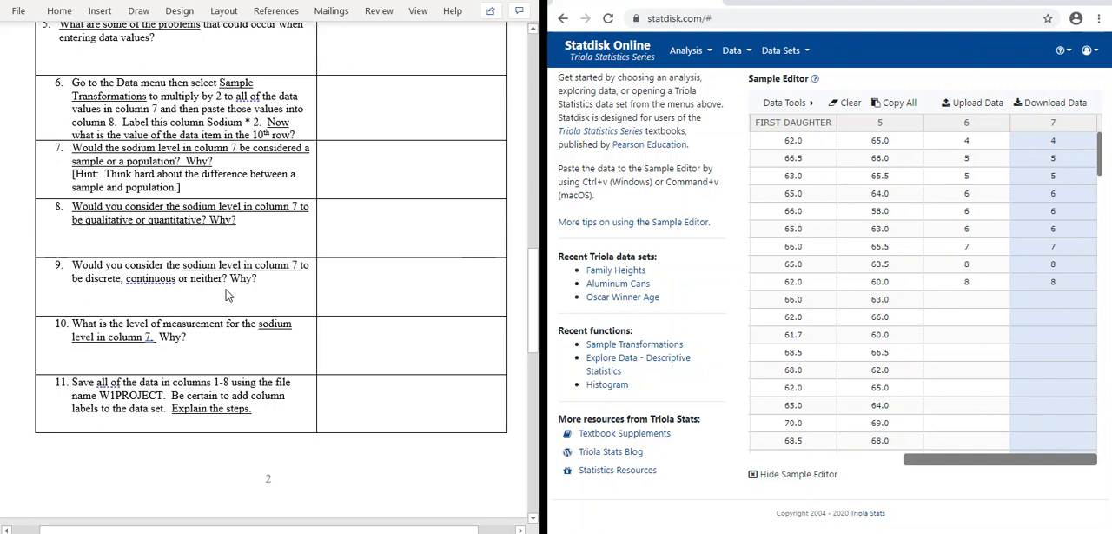
click(809, 103)
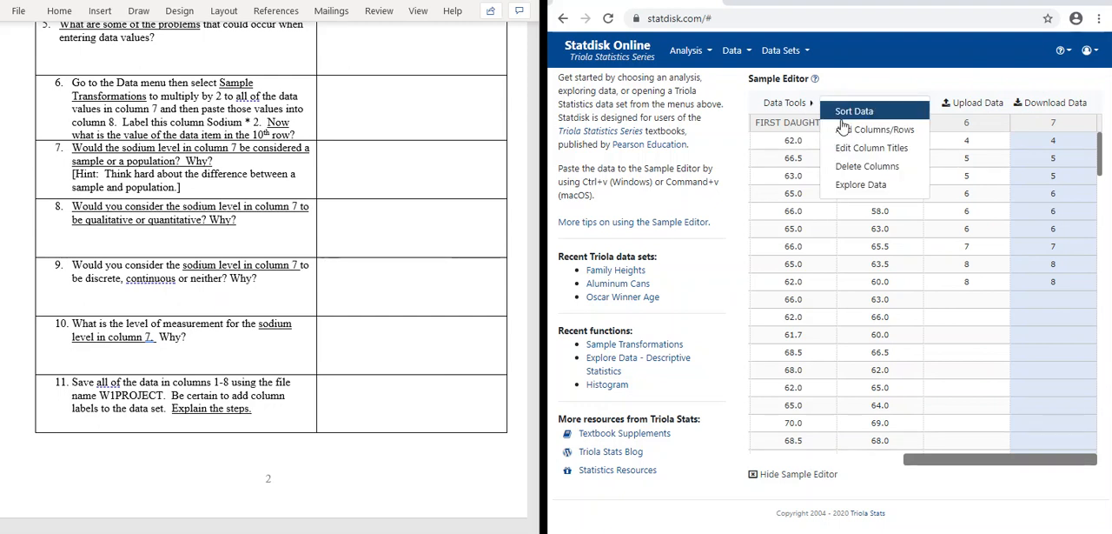
click(874, 129)
click(791, 123)
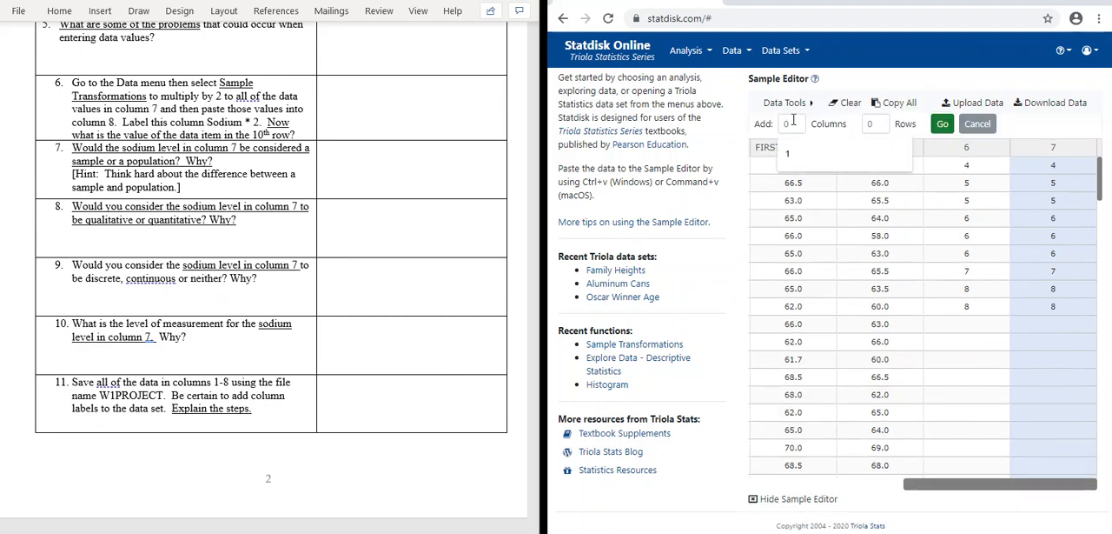
text(1)
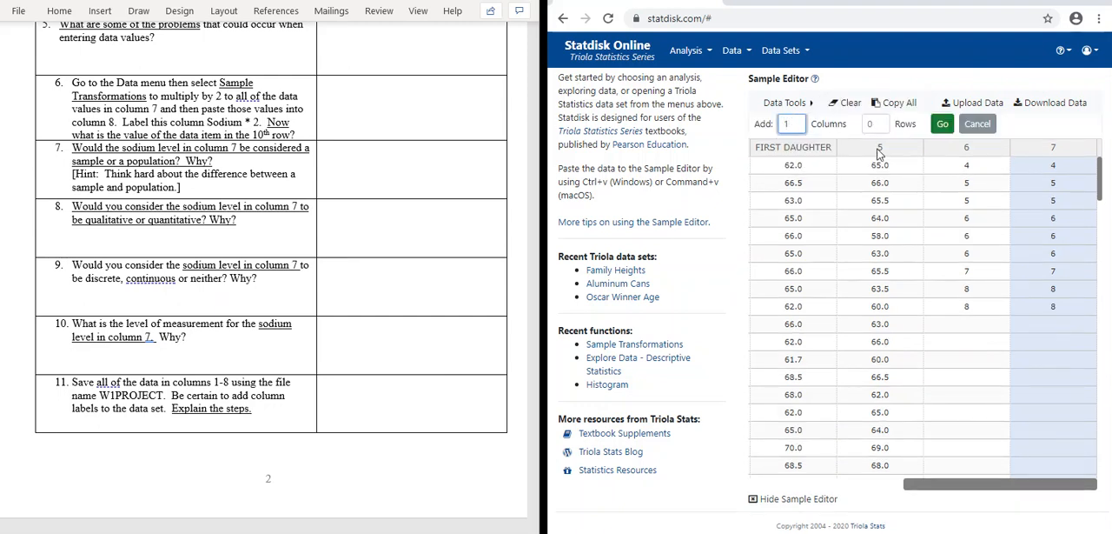
click(943, 125)
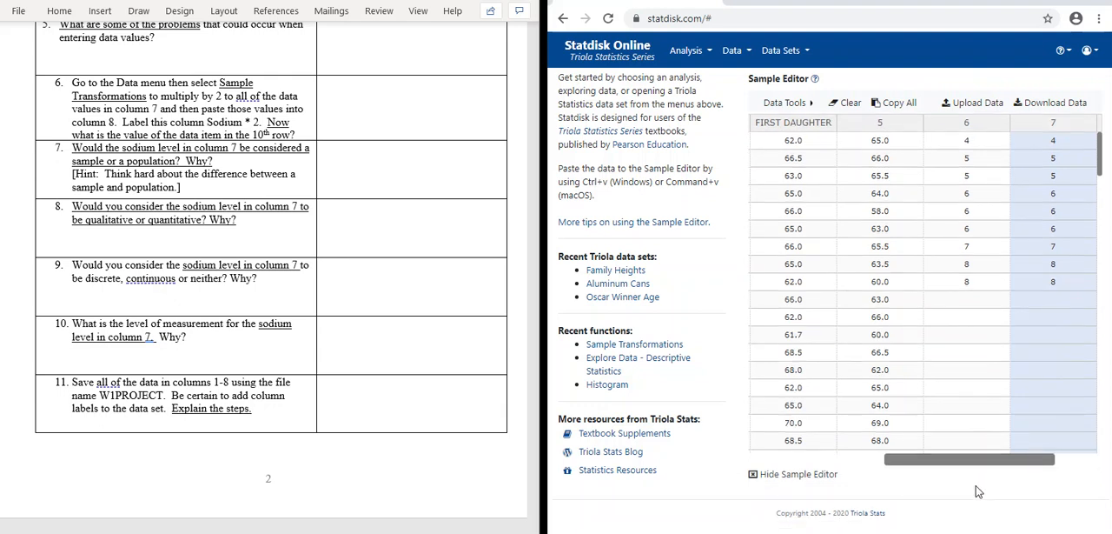
Step: Copy all values of column 7 and paste them into the empty column 8
drag(957, 467, 1046, 462)
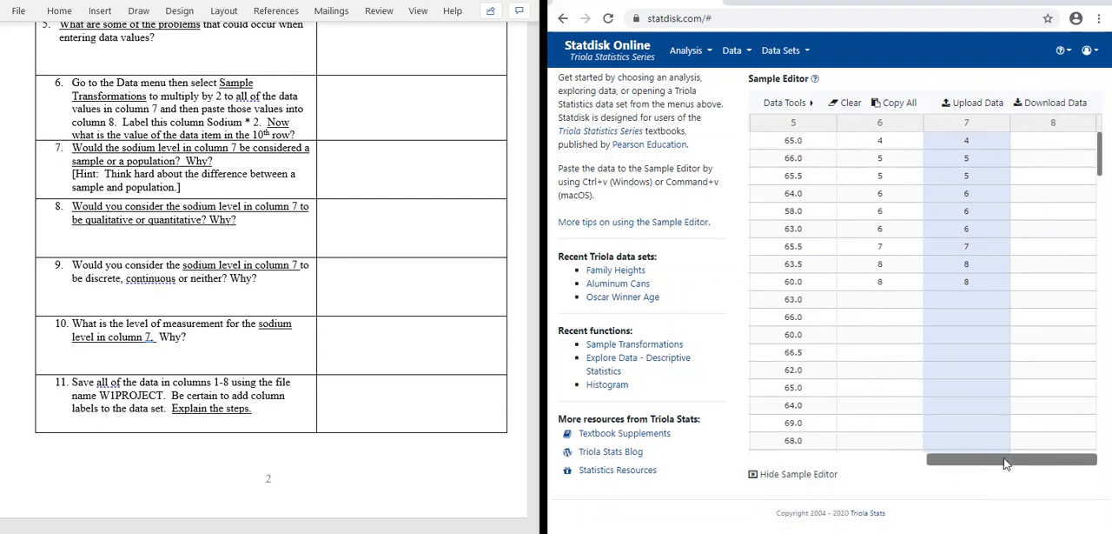
right_click(949, 126)
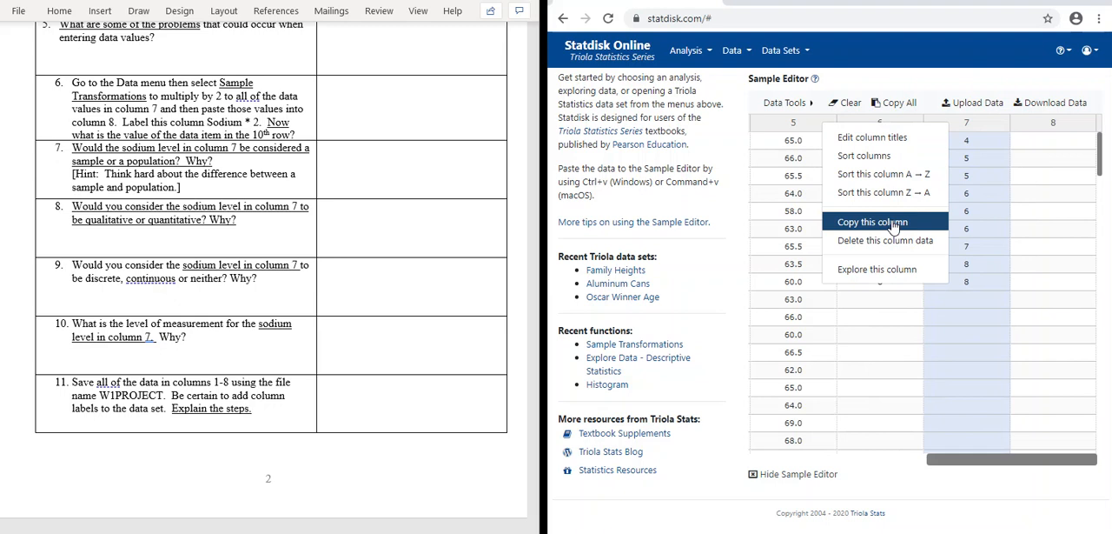
click(892, 224)
click(1041, 132)
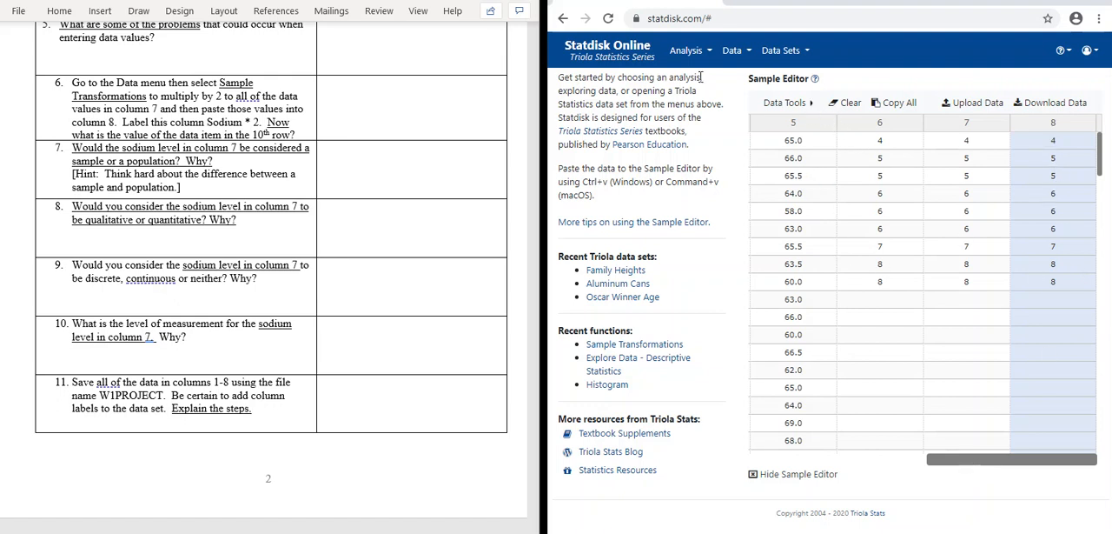
Step: Sort all columns of the data by column 8 in Z to A order
click(750, 56)
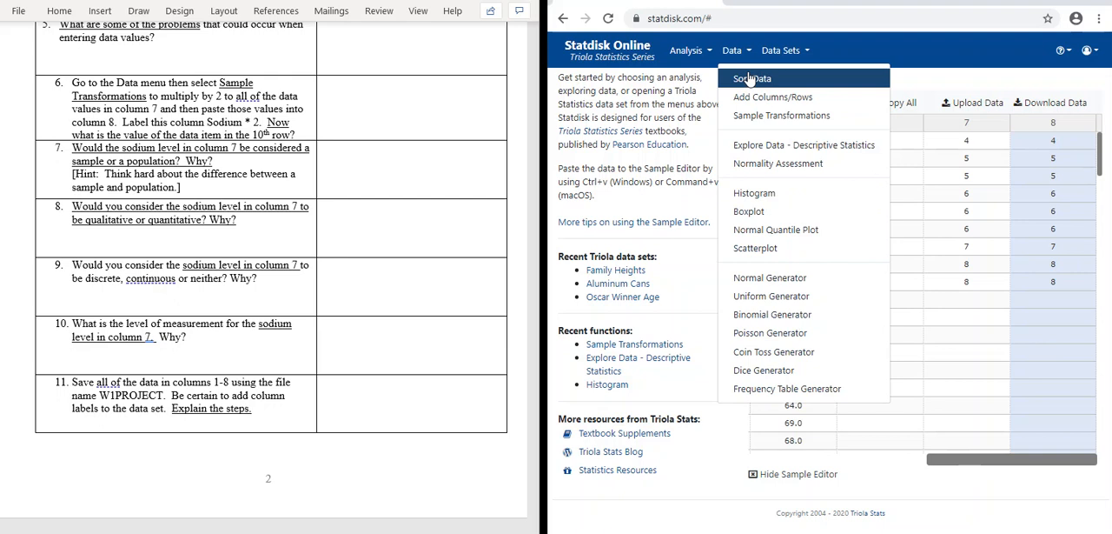
click(748, 76)
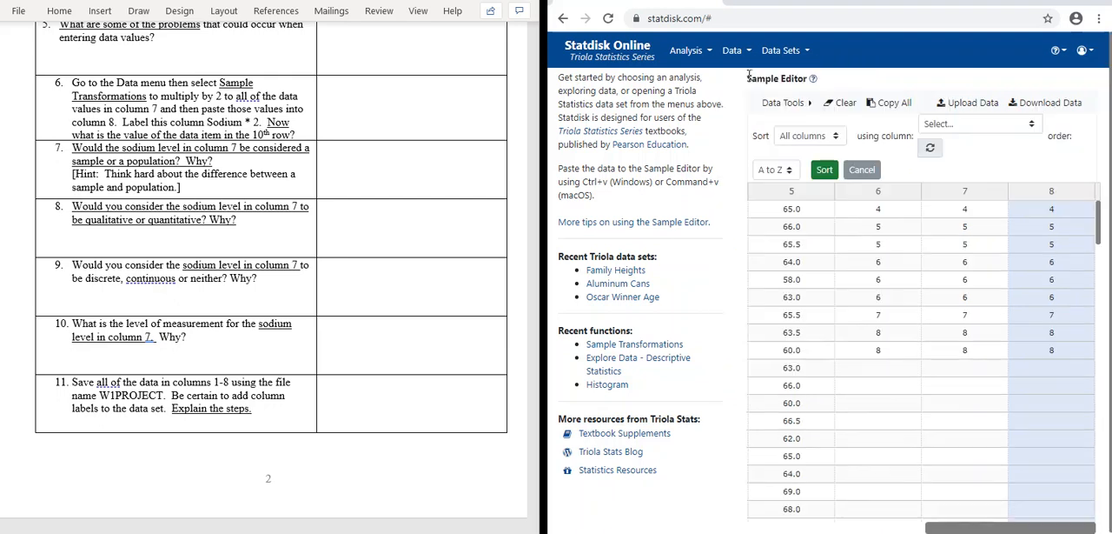
click(1033, 126)
click(941, 328)
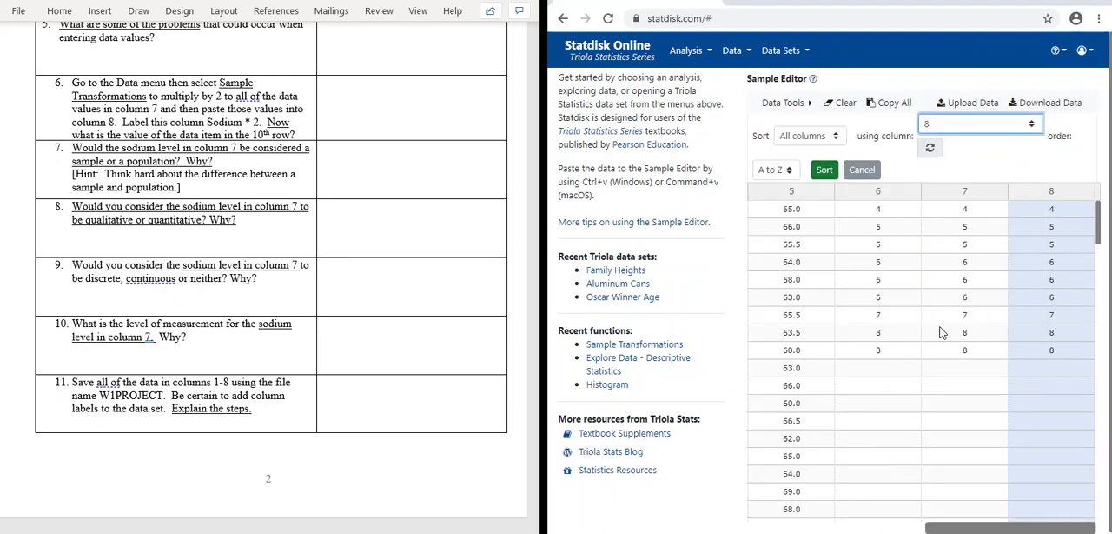
click(776, 170)
click(769, 217)
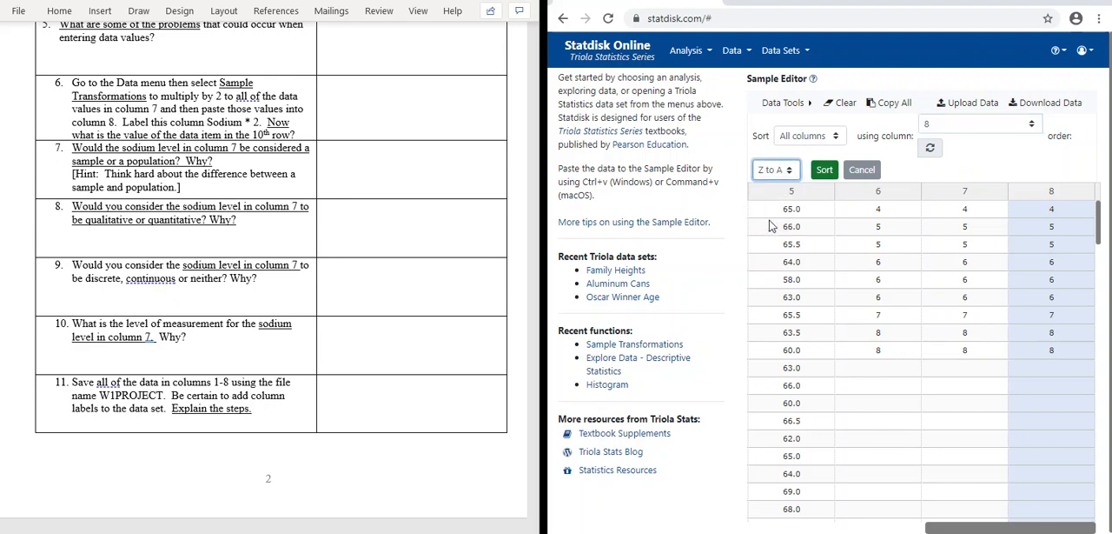
click(824, 169)
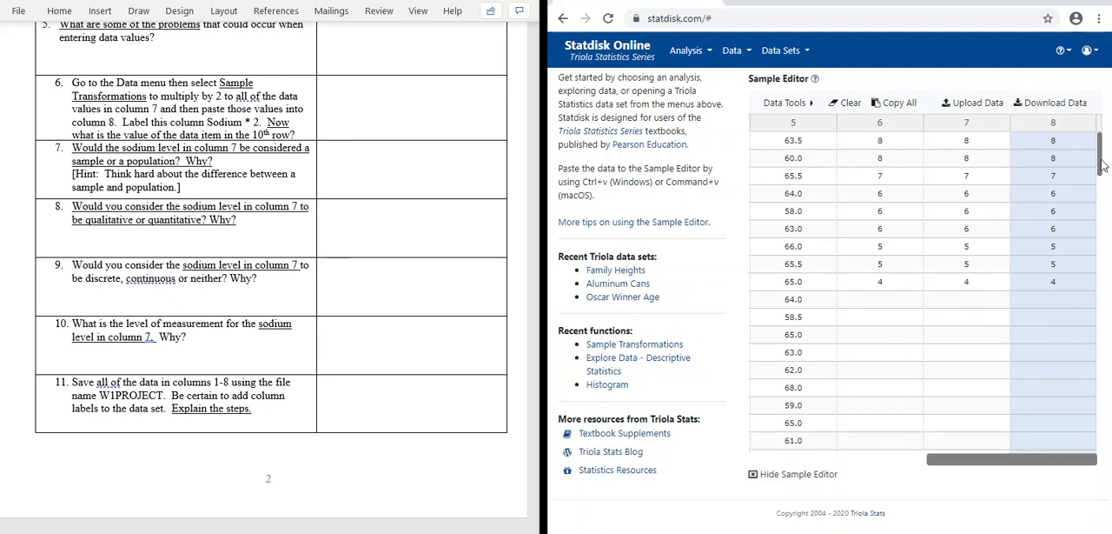
Step: Add 1 more empty column after column 8 in the Sample Editor
drag(926, 459, 1065, 465)
click(810, 103)
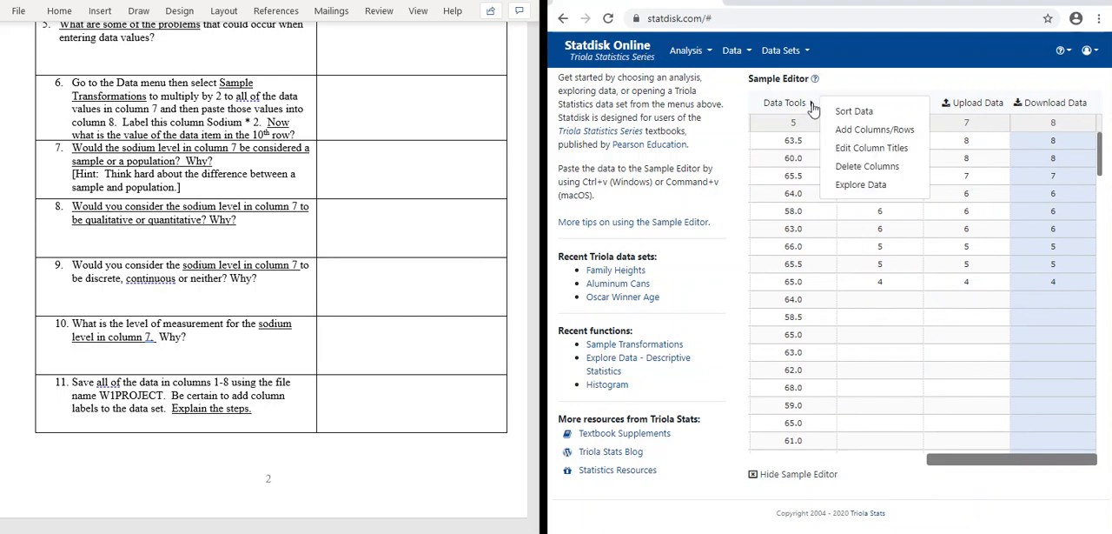
click(873, 130)
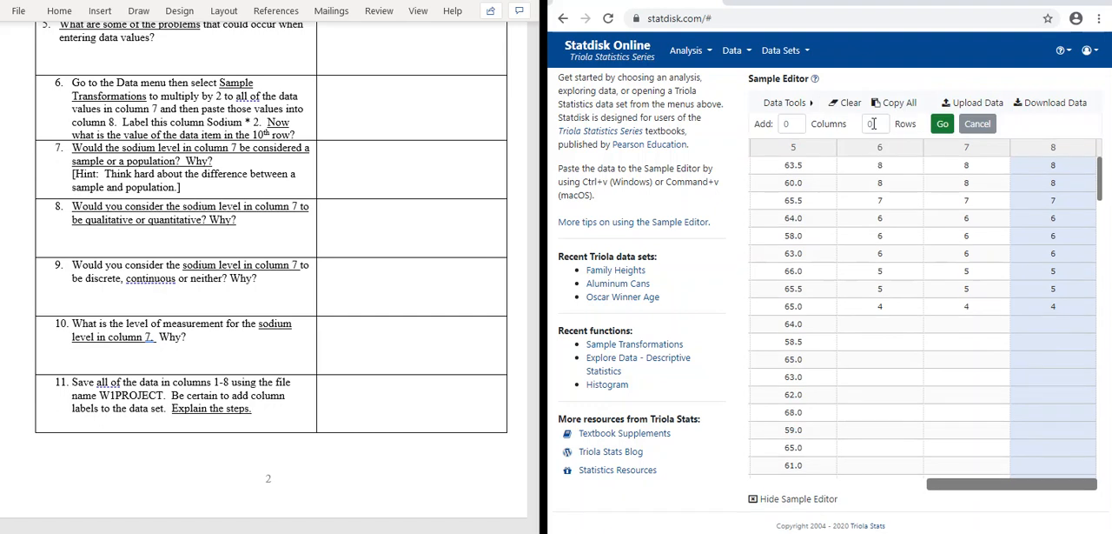
click(788, 123)
text(1)
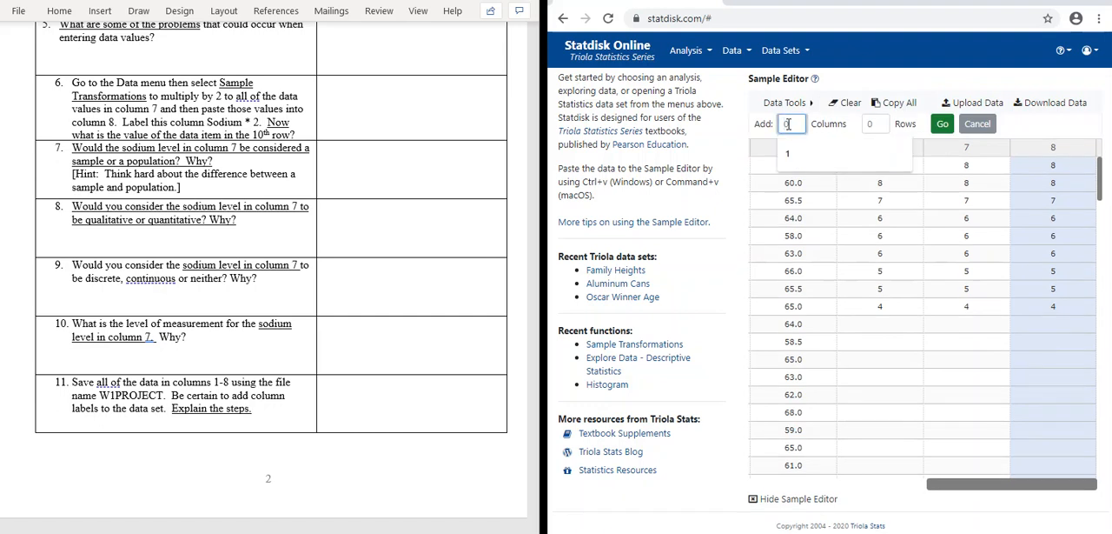
text(1)
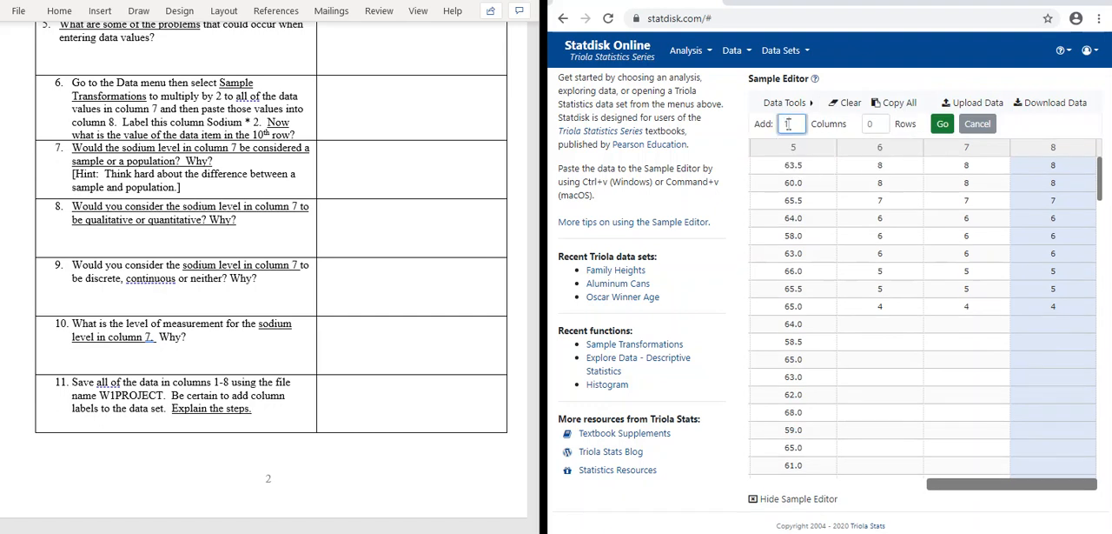
click(942, 124)
drag(928, 466, 999, 462)
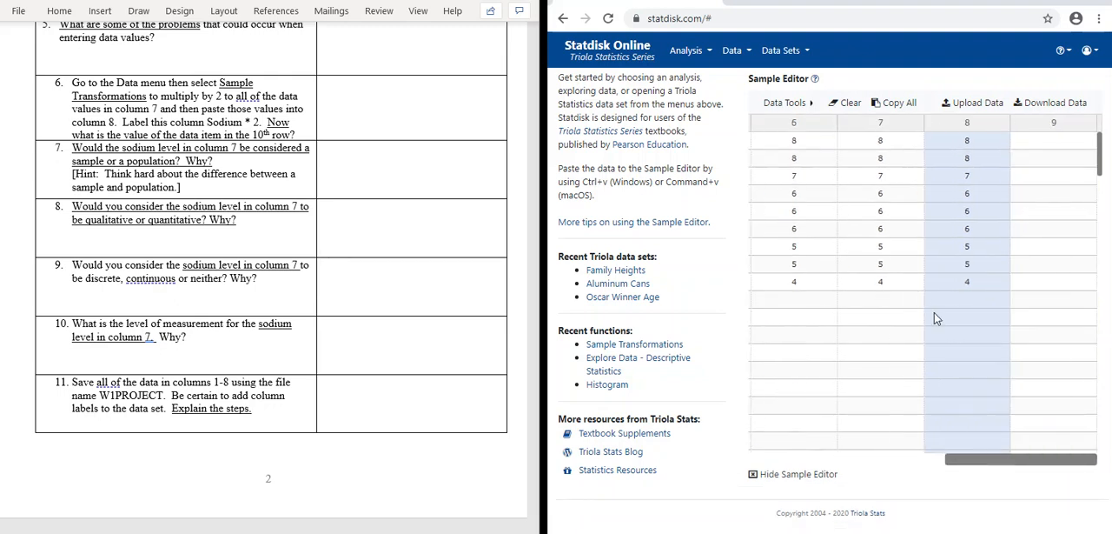
Step: Set up a basic sample transformation with column 8 as the source, the + operation and a constant of 50
click(750, 53)
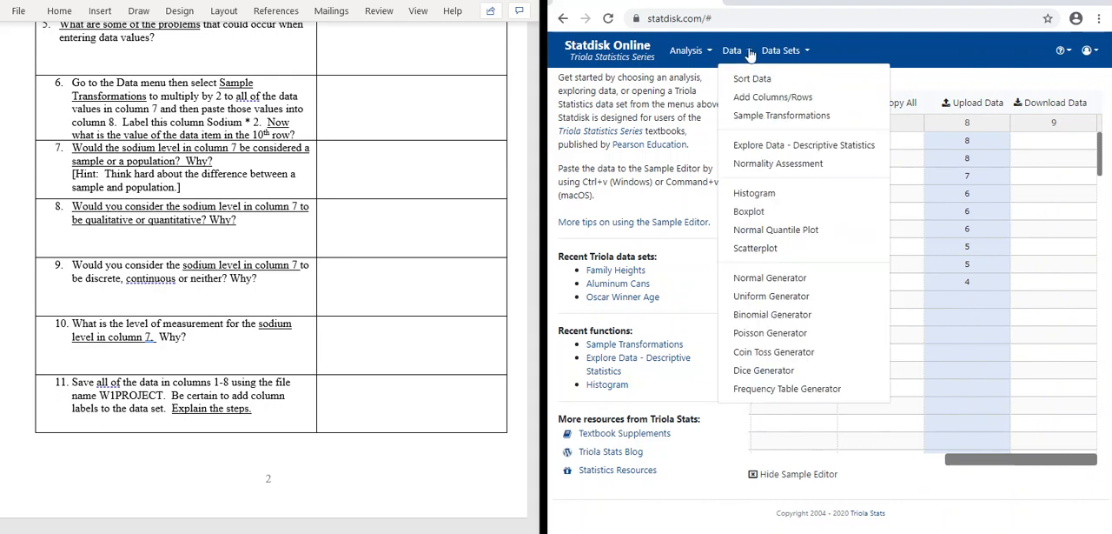
click(777, 118)
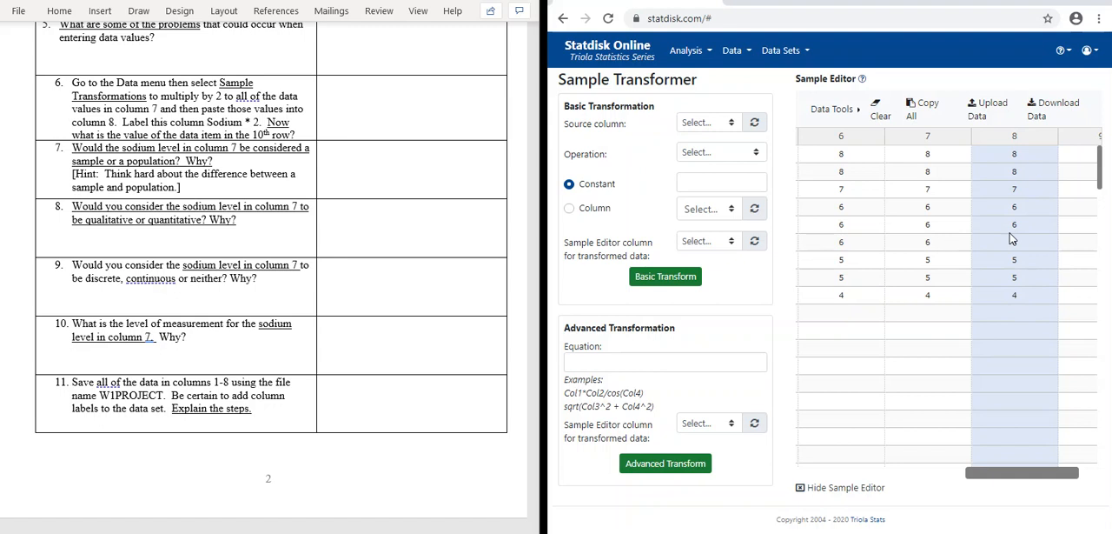
click(733, 126)
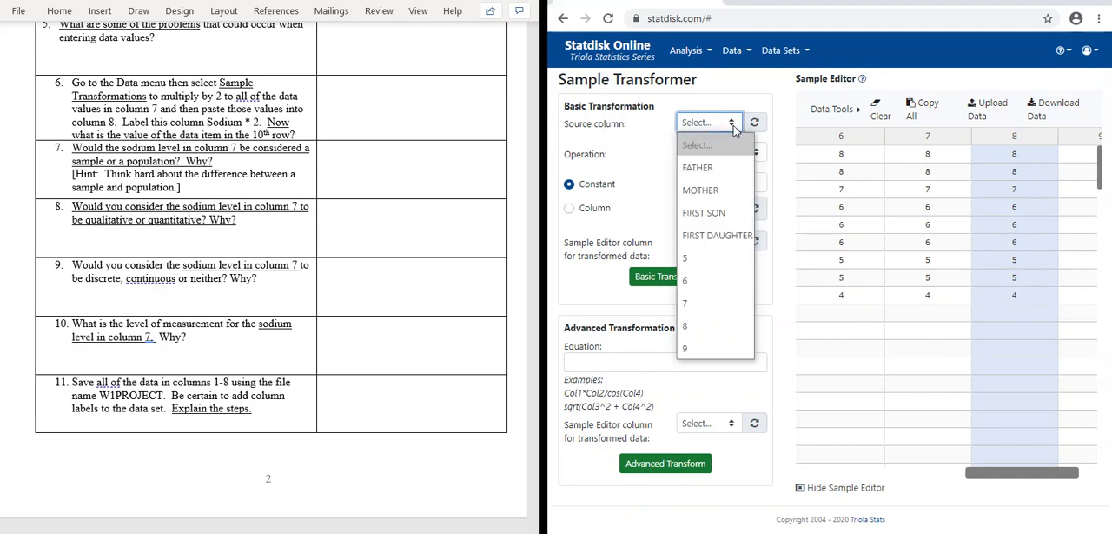
click(709, 327)
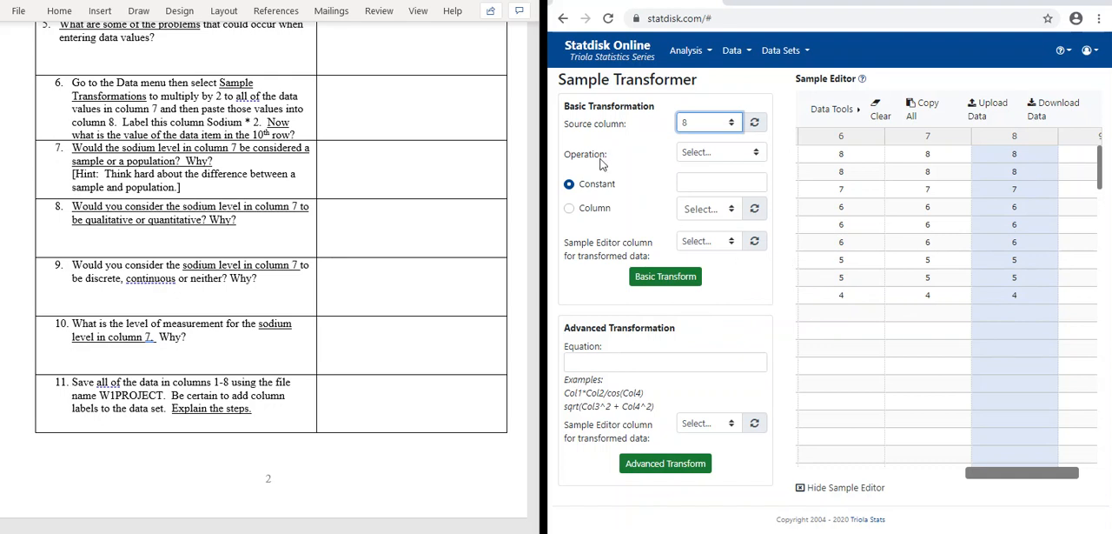
click(760, 154)
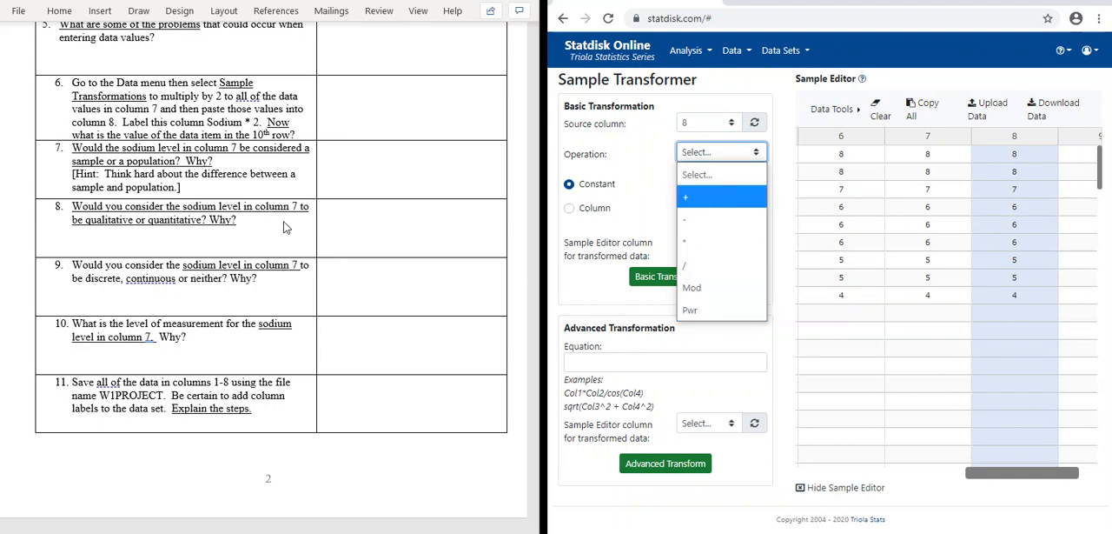
click(691, 199)
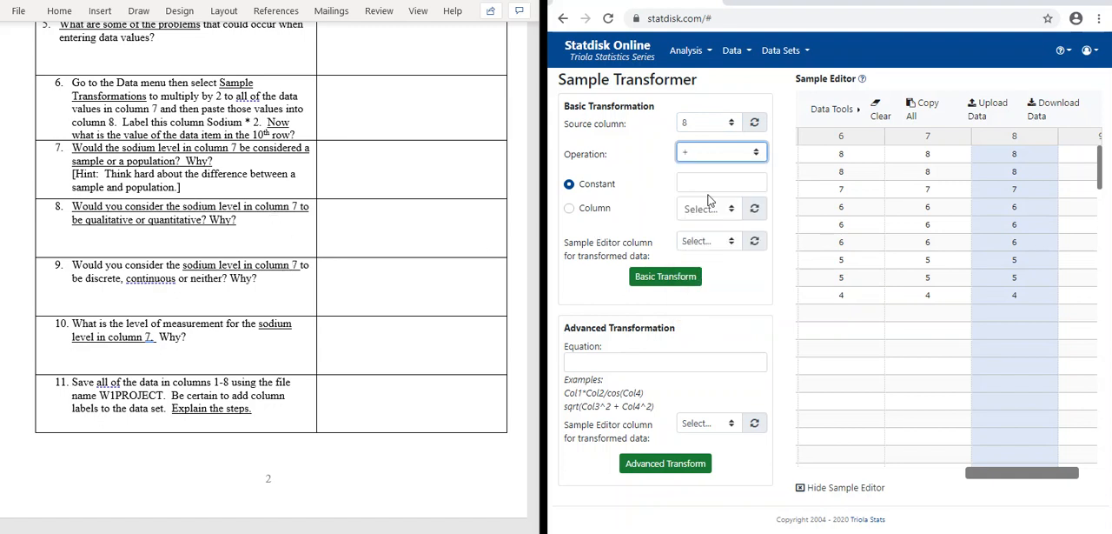
click(712, 183)
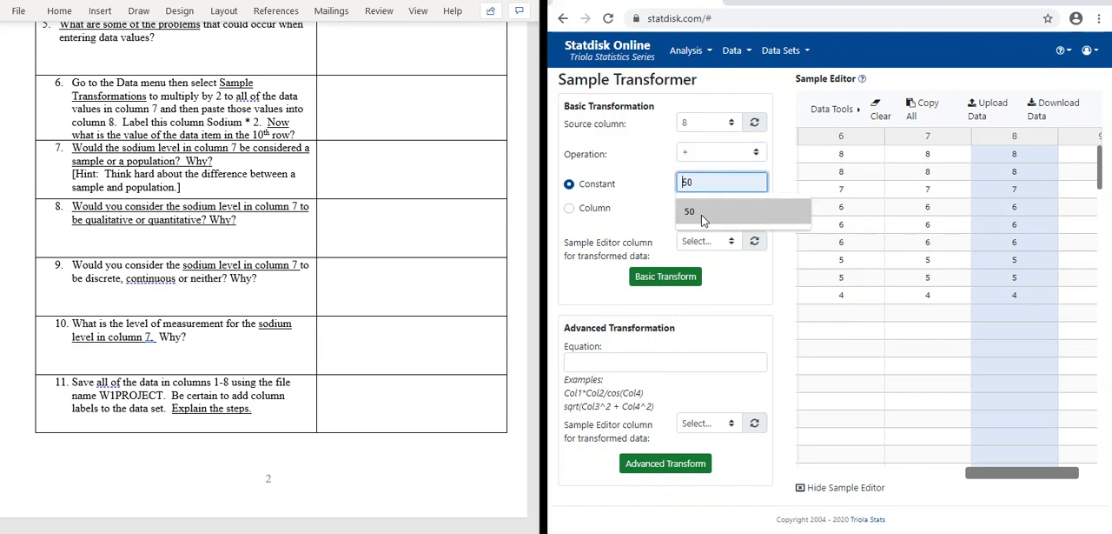
click(703, 220)
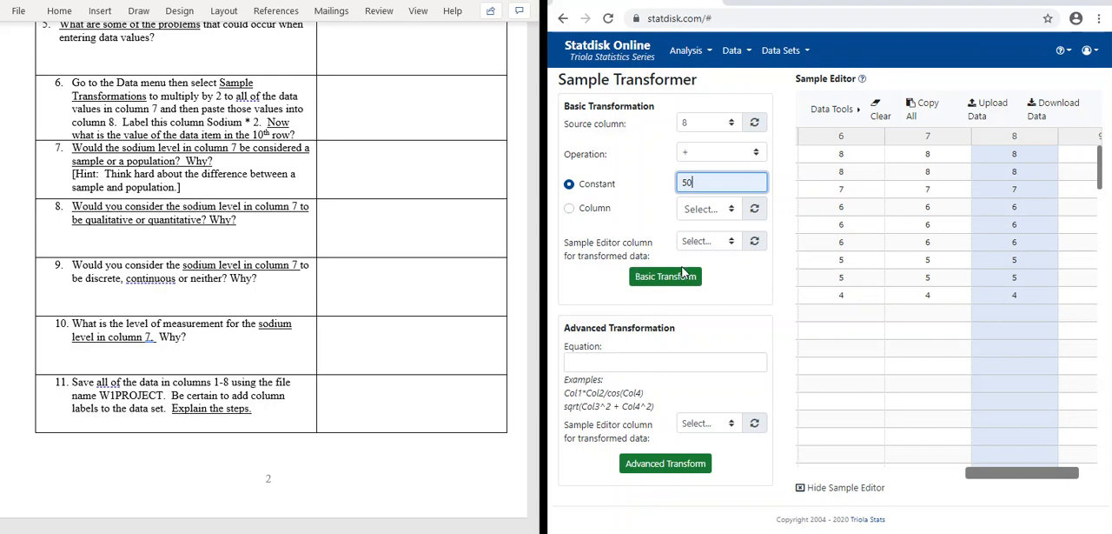
Step: Choose column 9 for the transformed data and run the basic transformation
click(733, 248)
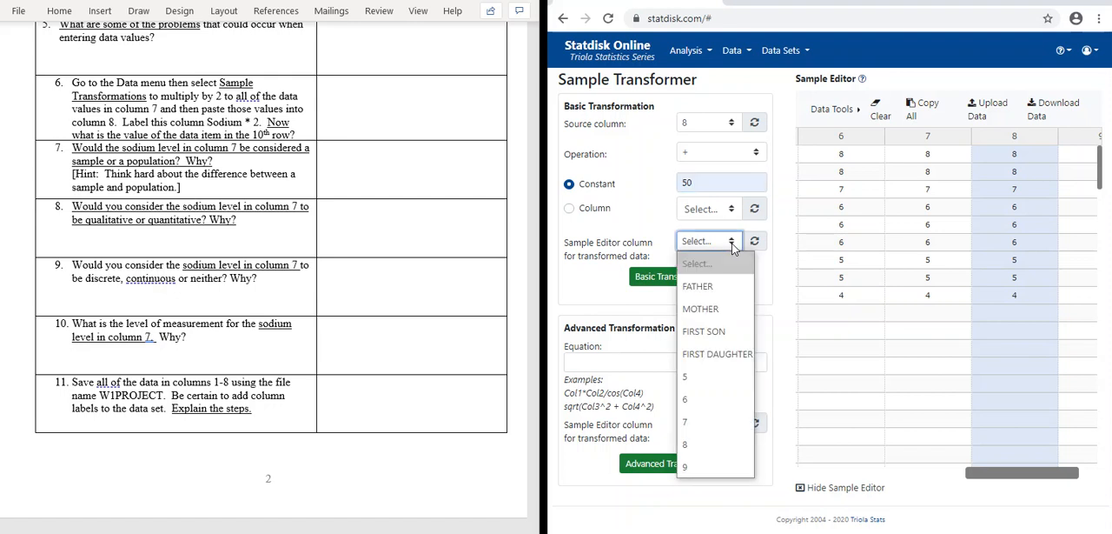
click(688, 474)
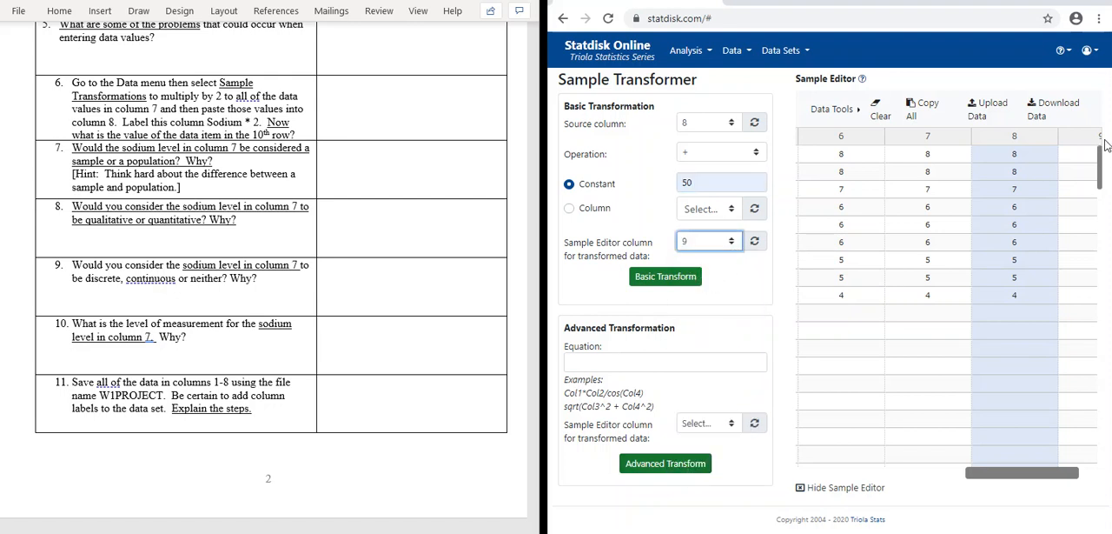
drag(995, 472, 1064, 474)
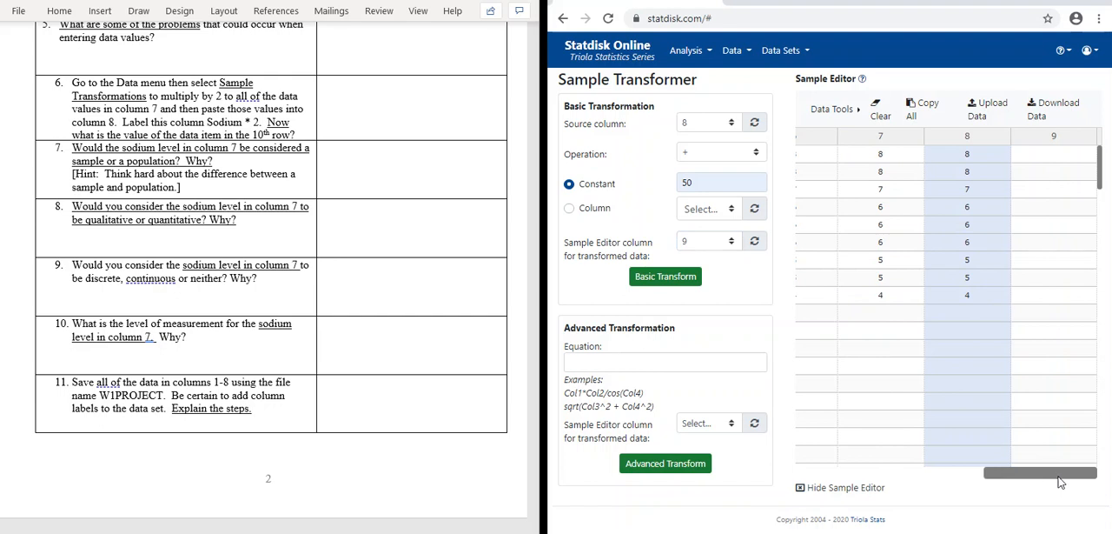
click(694, 284)
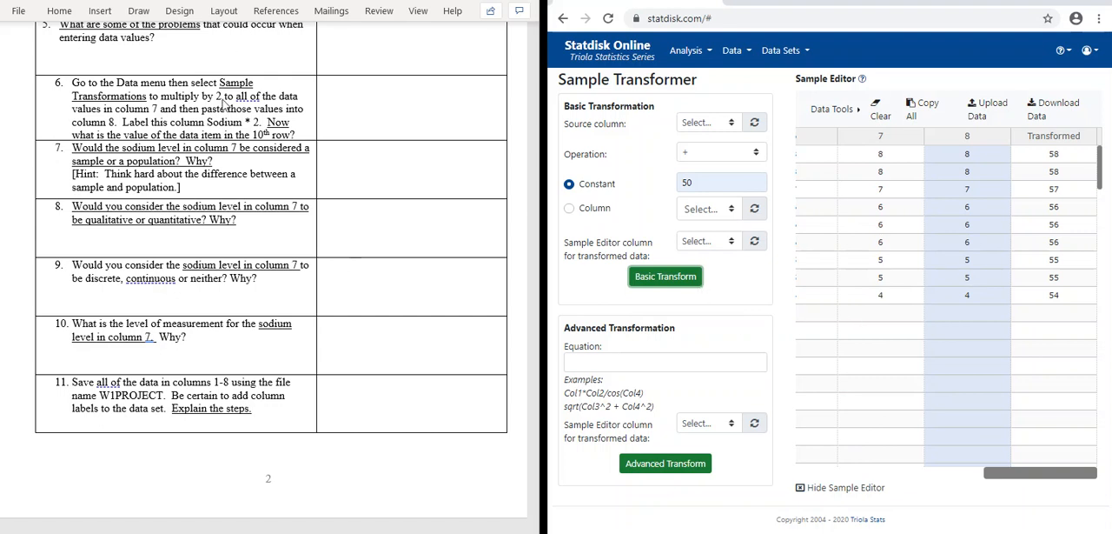
Step: Read the remaining project questions in the Word document, from the sodium level questions to saving and copying the data
scroll(224, 103, down, 3)
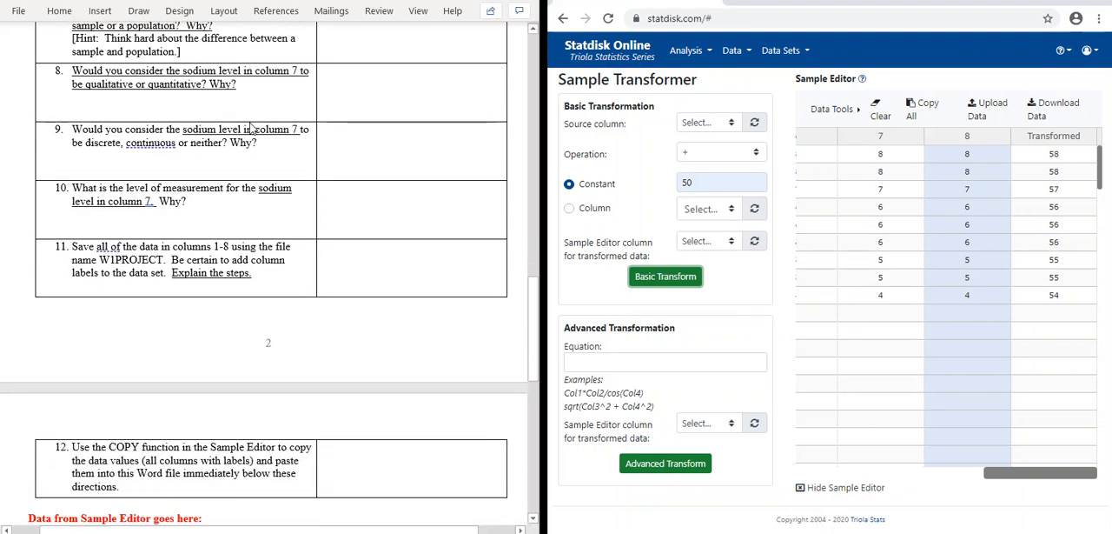
scroll(250, 127, up, 3)
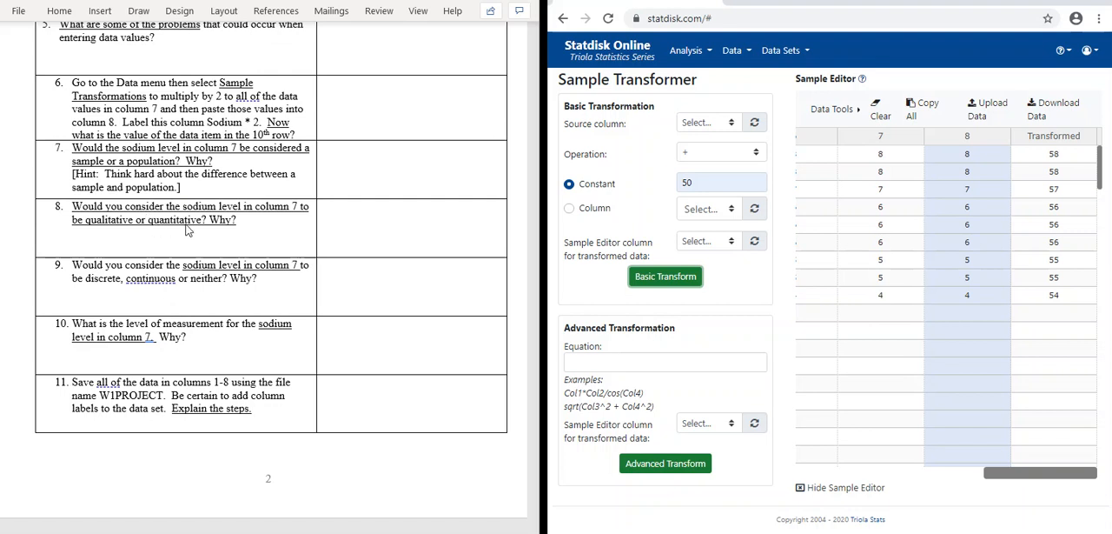
scroll(256, 191, down, 1)
scroll(261, 244, down, 1)
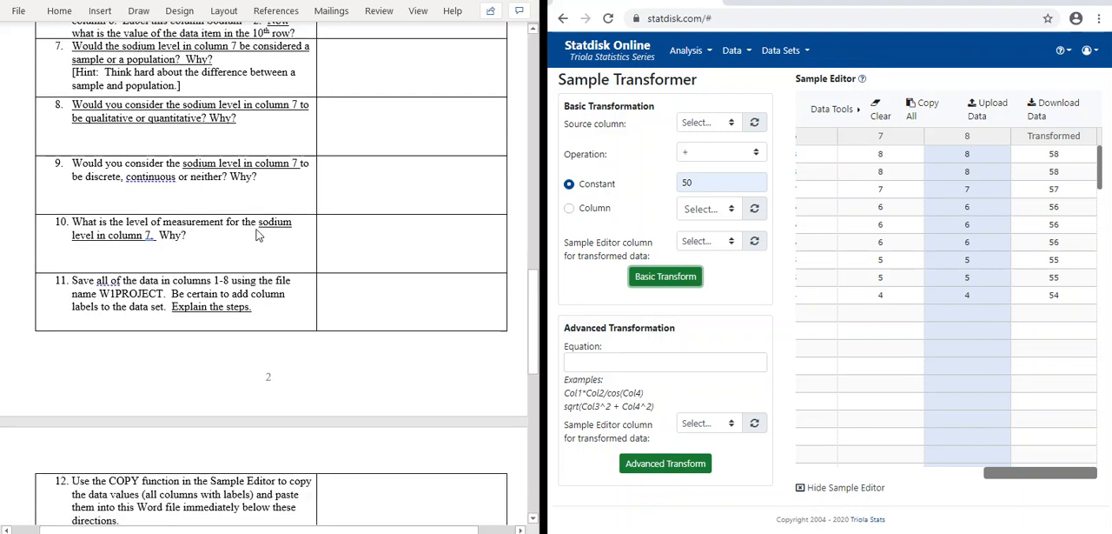
Step: Check the data-copying question and submission directions in the Word document, and copy all the Sample Editor data
scroll(258, 231, down, 3)
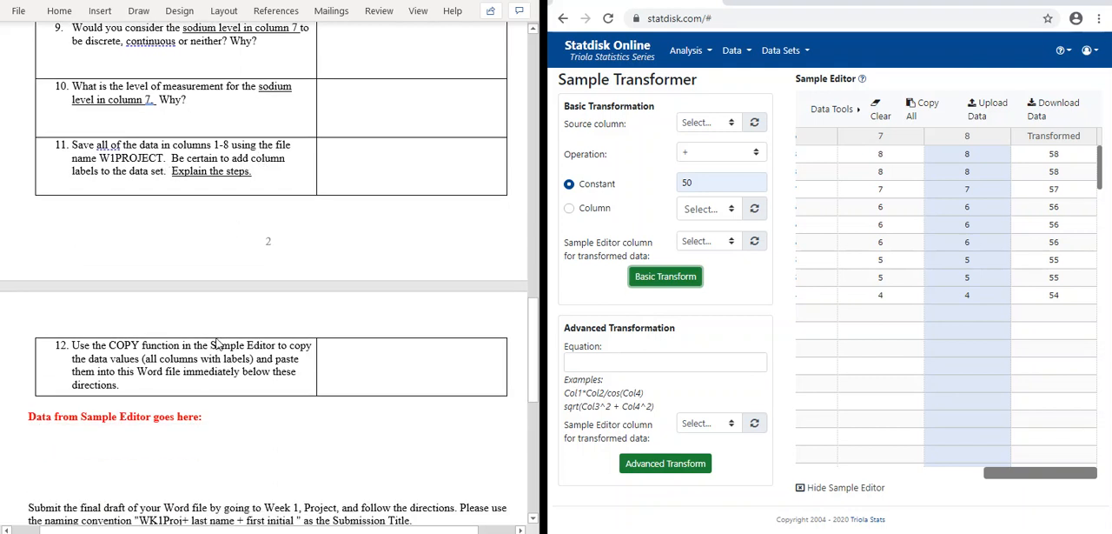
scroll(198, 377, down, 1)
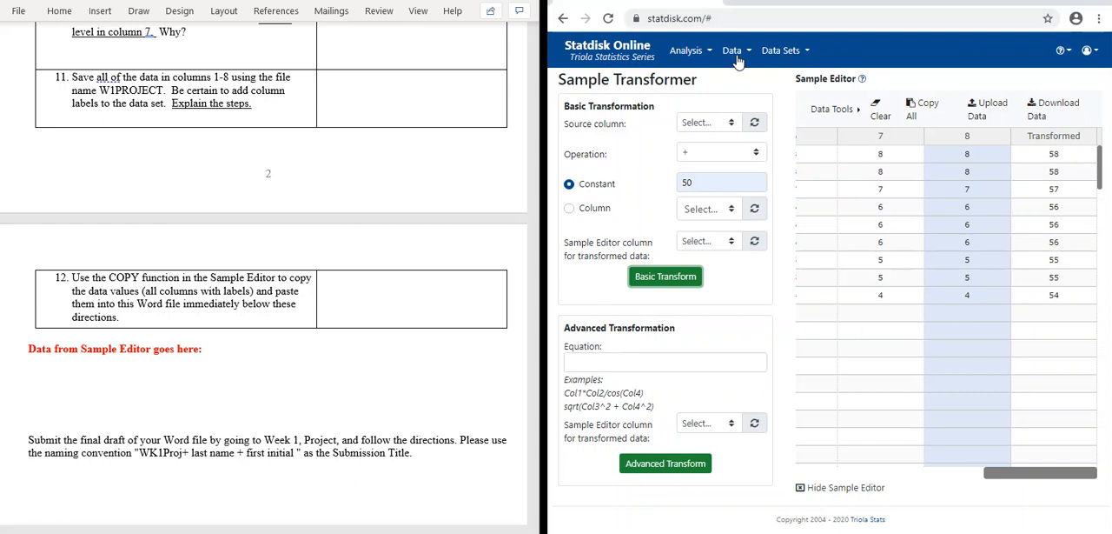
click(807, 54)
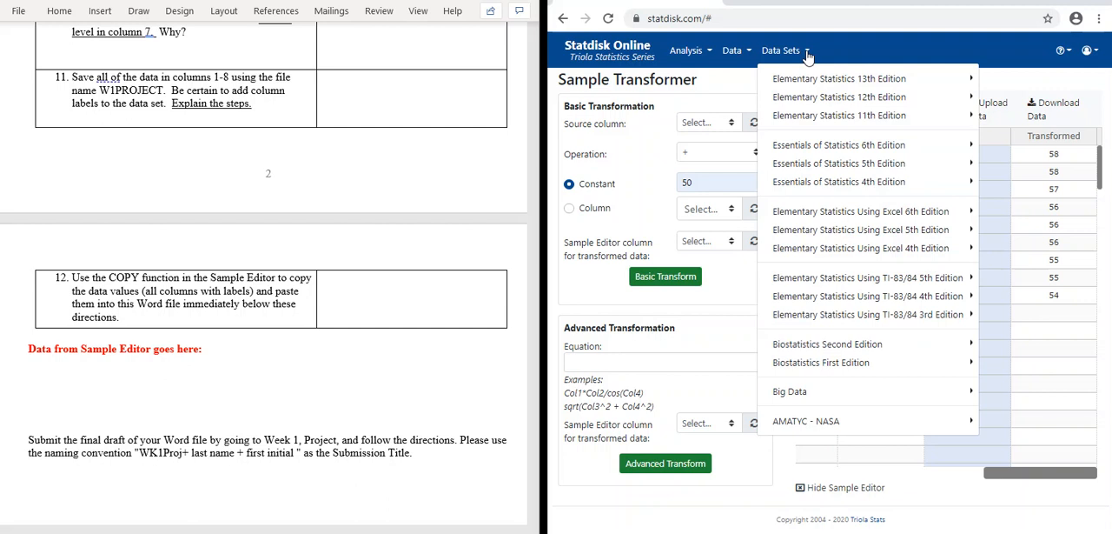
click(843, 54)
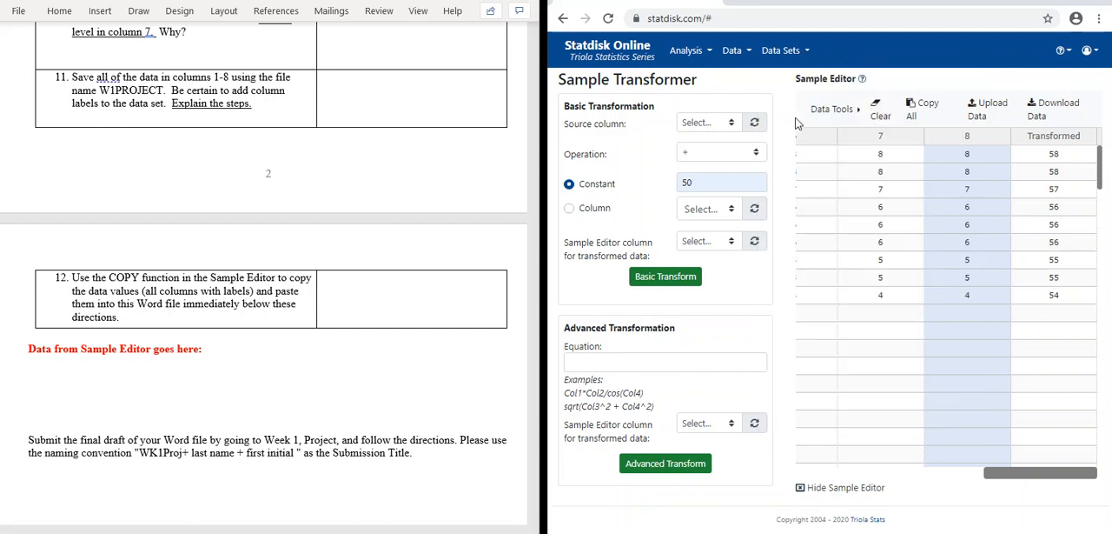
click(859, 119)
click(919, 118)
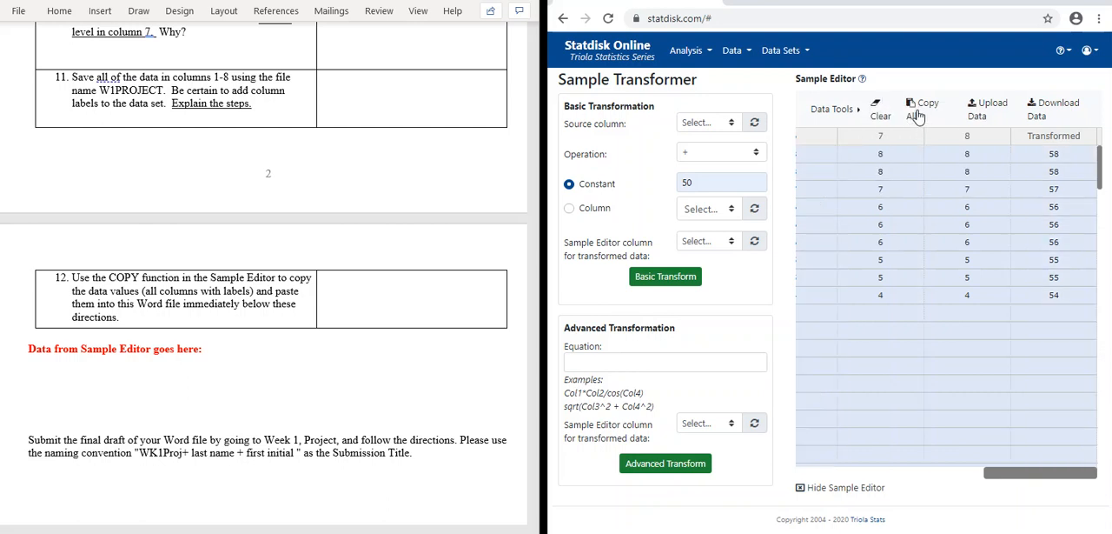
drag(1033, 475, 1069, 479)
right_click(845, 313)
click(779, 343)
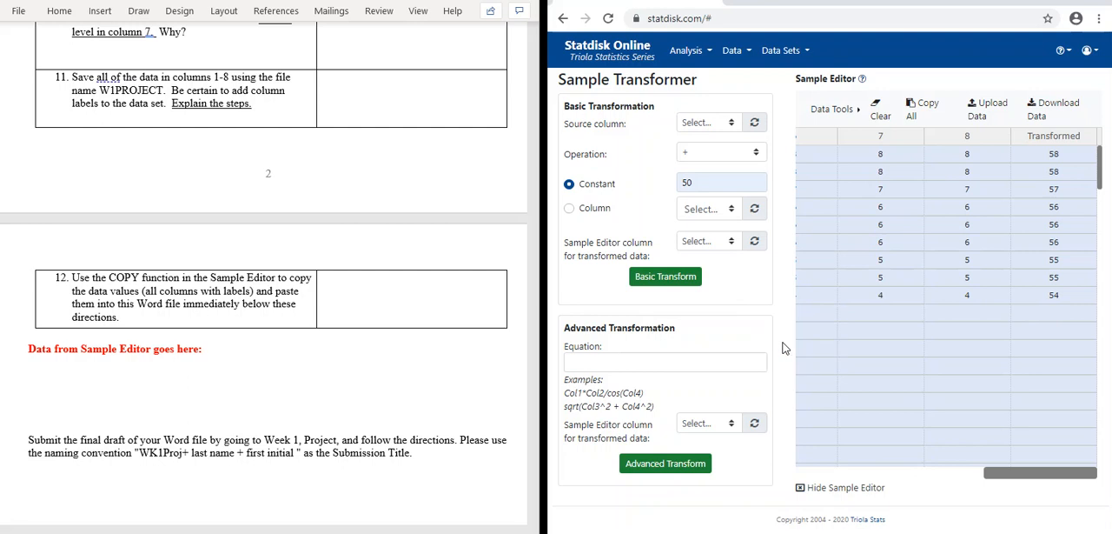